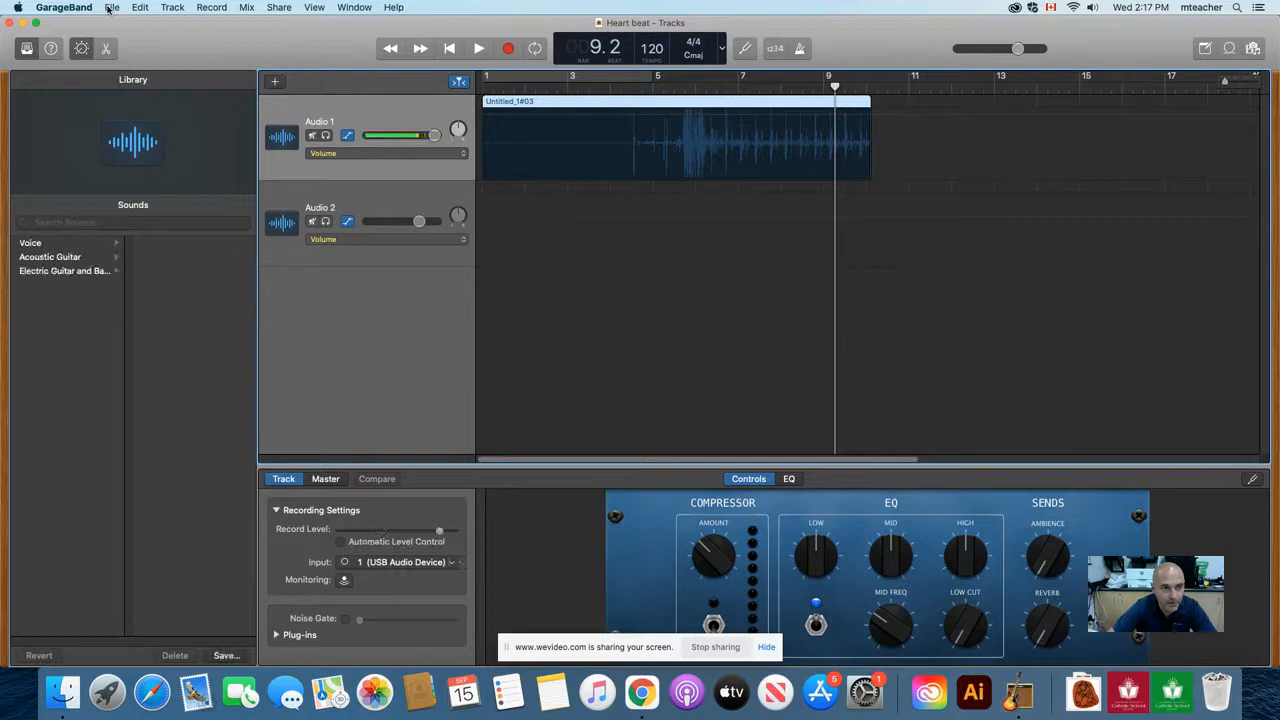
# Step: Create a new empty project with one microphone audio track using Input 1
pyautogui.click(122, 24)
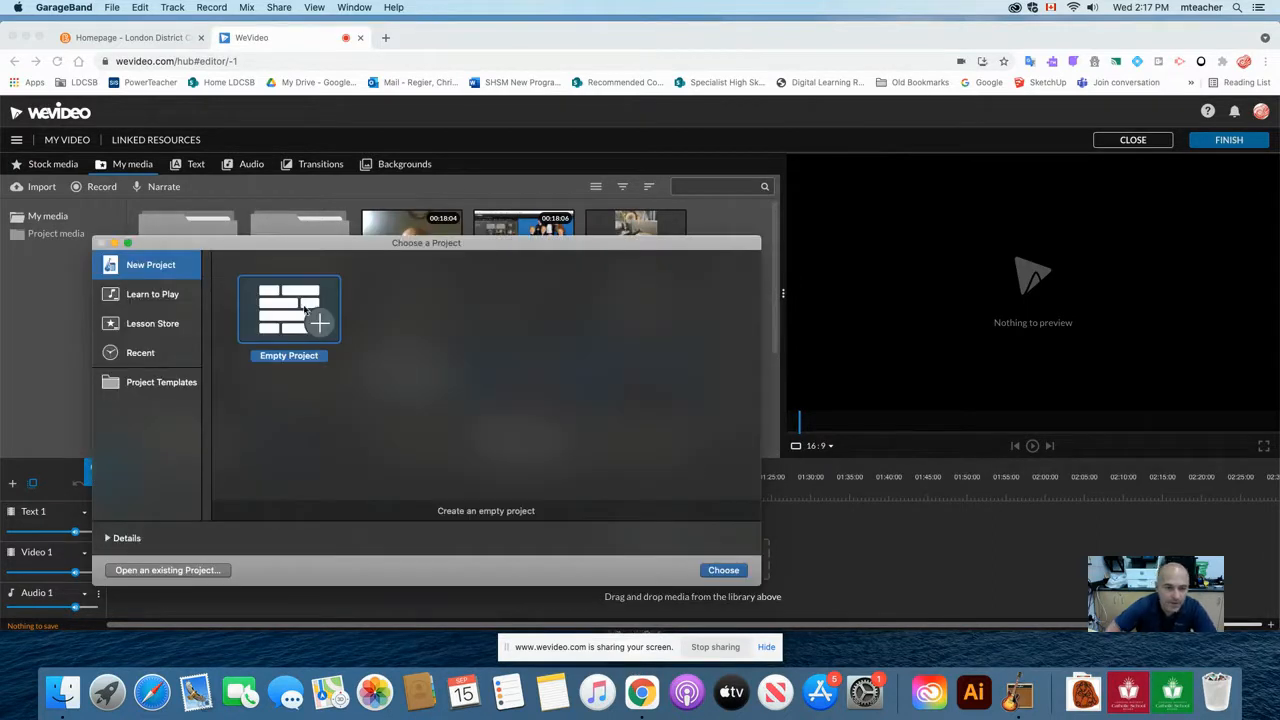
pyautogui.click(728, 575)
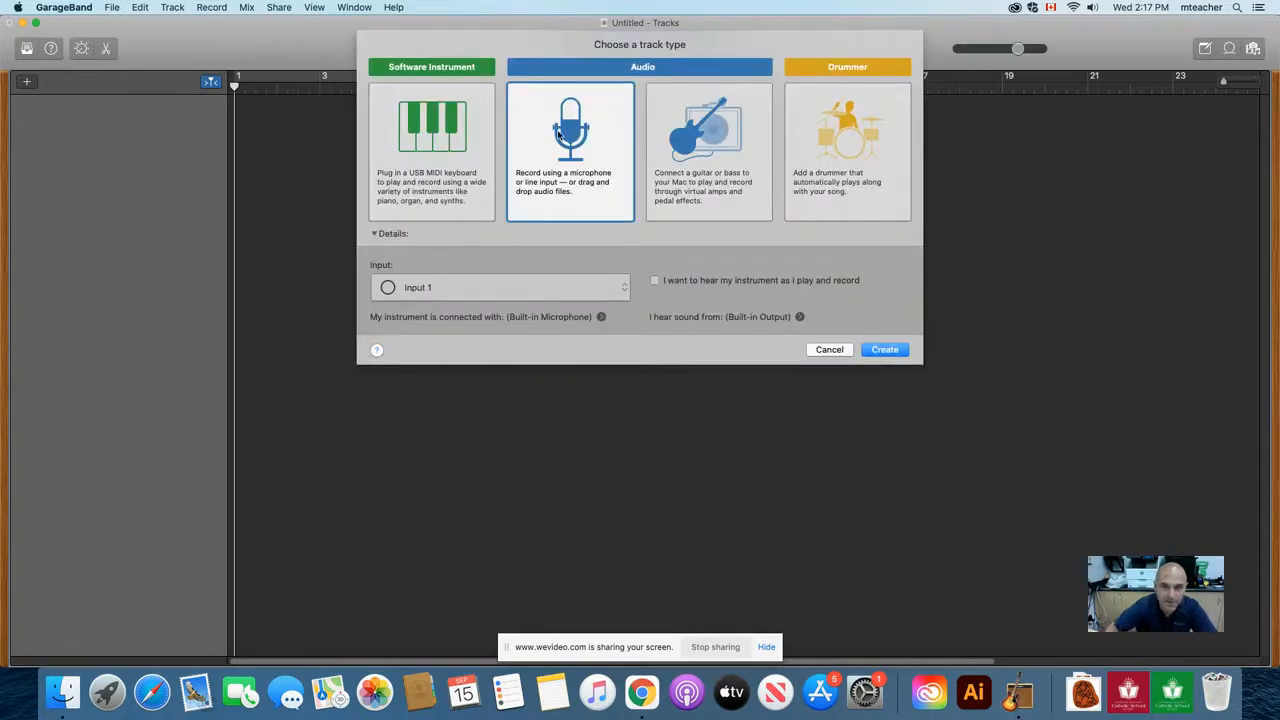
pyautogui.click(884, 349)
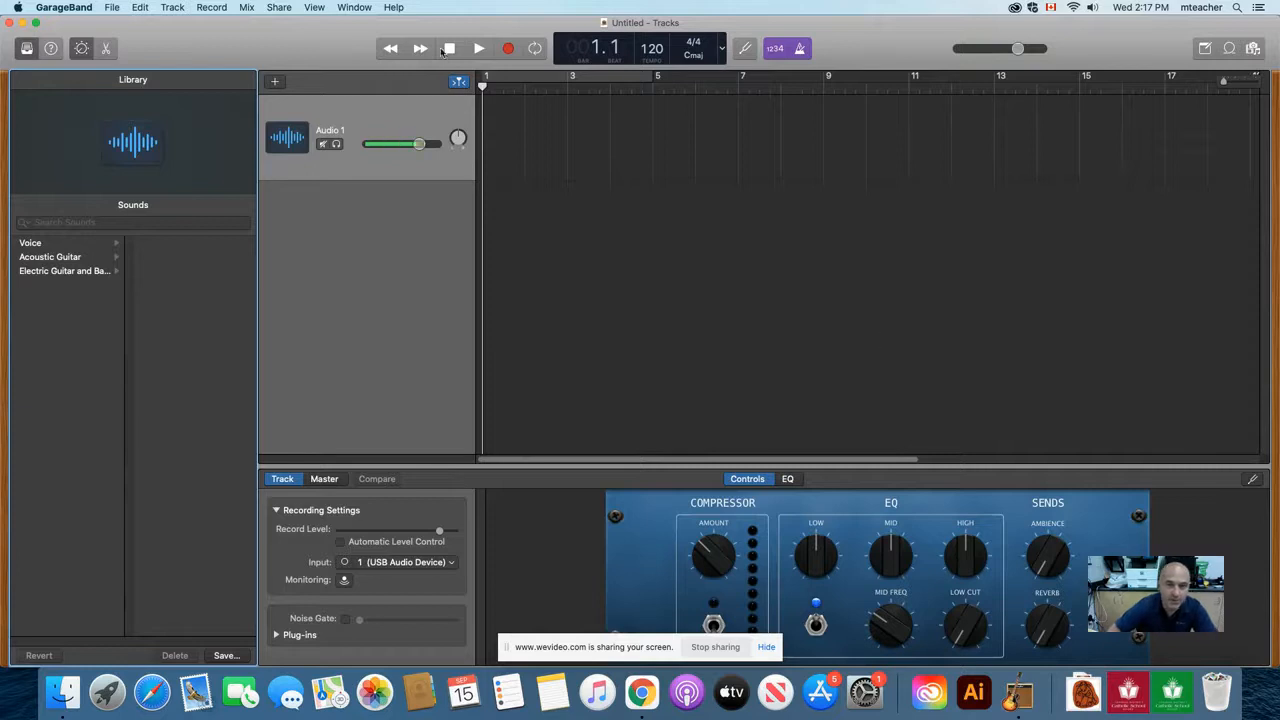
# Step: Turn off the metronome and the count-in, and record a short voice clip on Audio 1 from bar 1
pyautogui.click(800, 50)
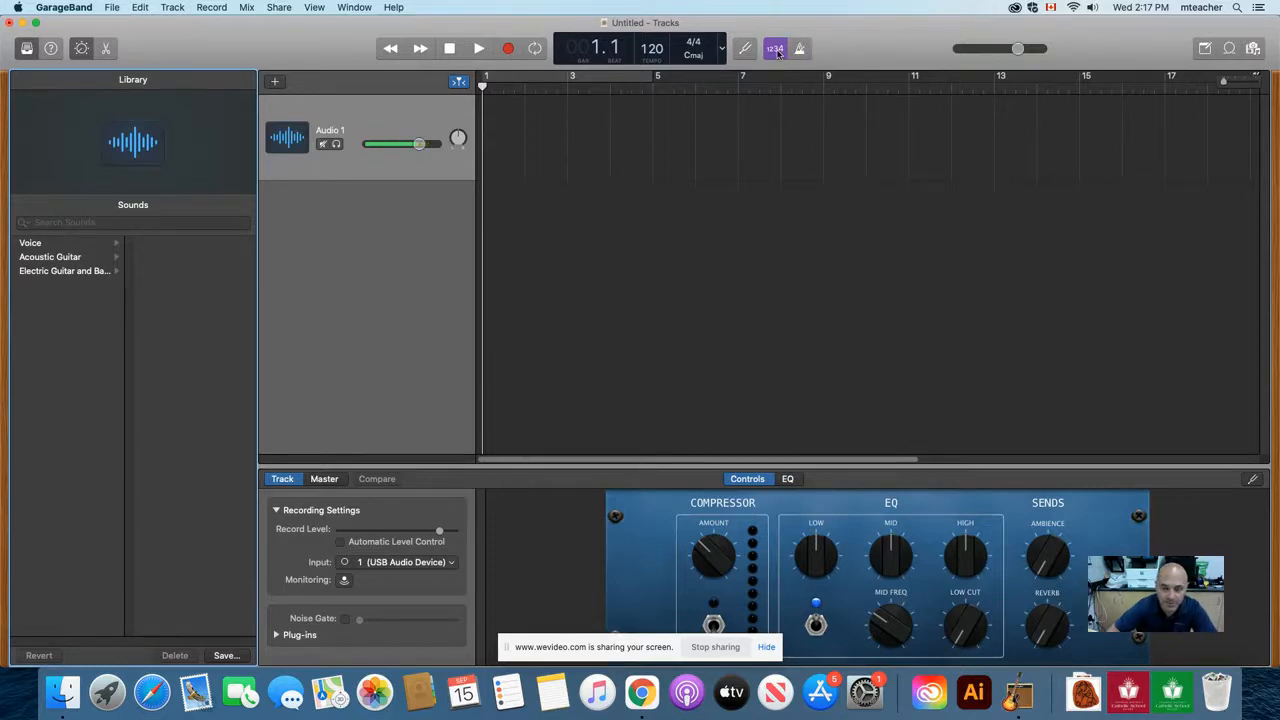
pyautogui.click(777, 50)
pyautogui.click(508, 50)
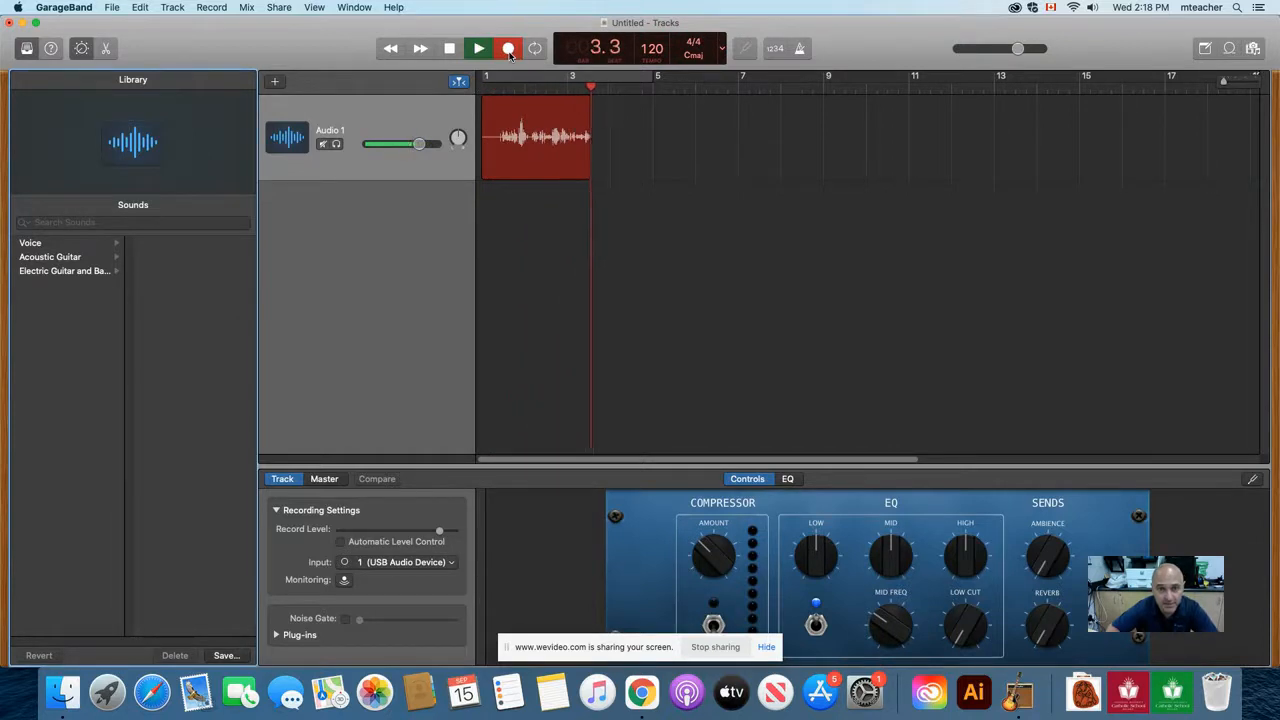
pyautogui.click(508, 50)
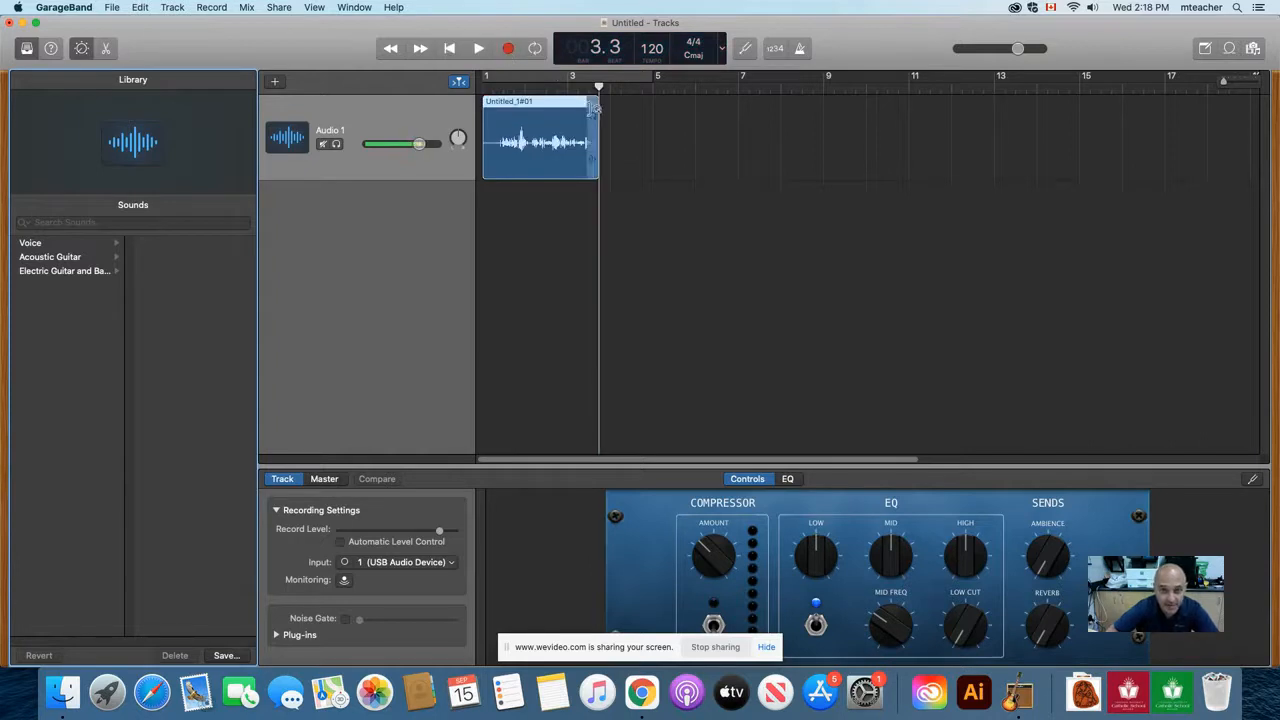
# Step: Play the recorded clip from the start, try cycle playback over bars 1 to 5, and switch cycling off
pyautogui.moveTo(599, 88); pyautogui.dragTo(482, 82)
pyautogui.click(480, 49)
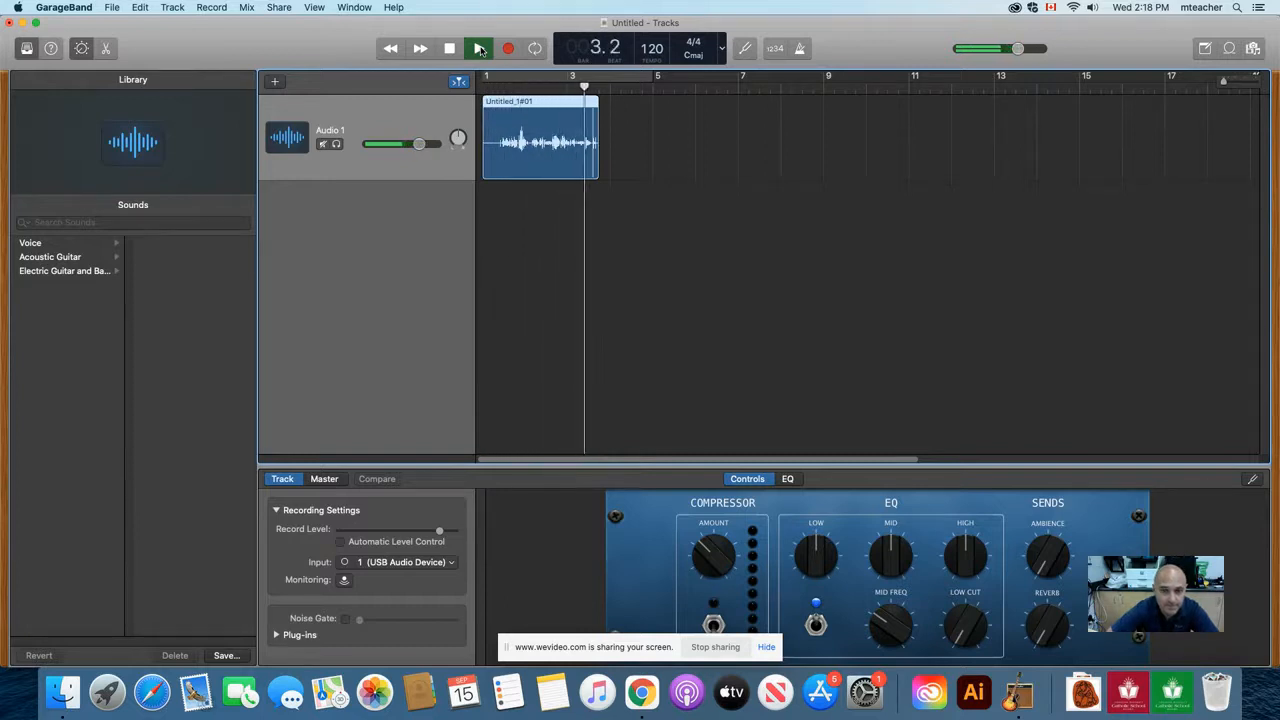
pyautogui.press('c')
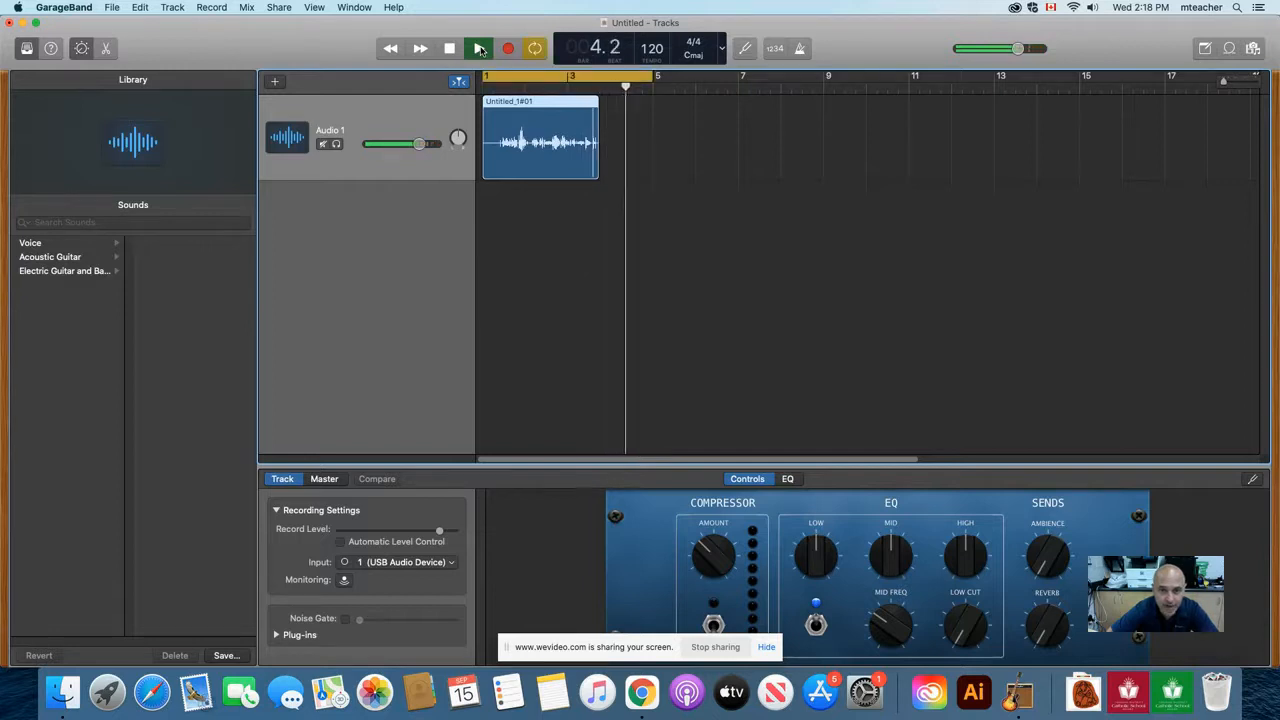
pyautogui.click(480, 49)
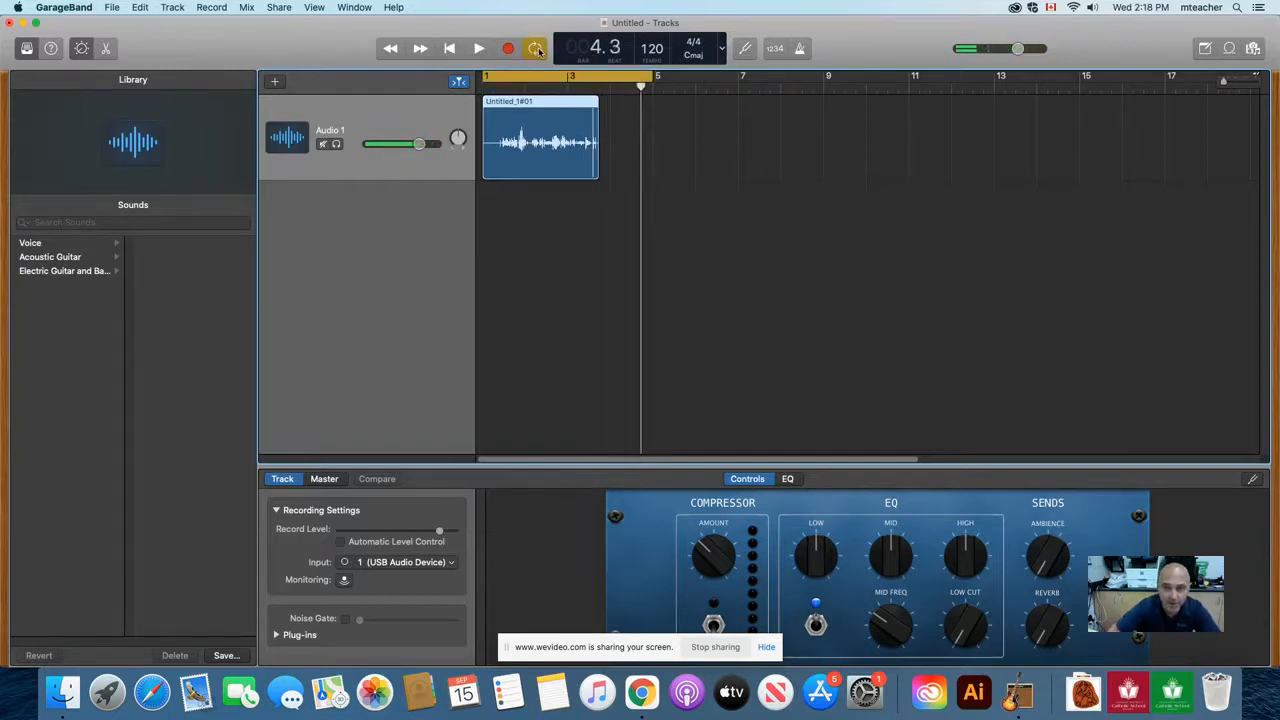
pyautogui.press('space')
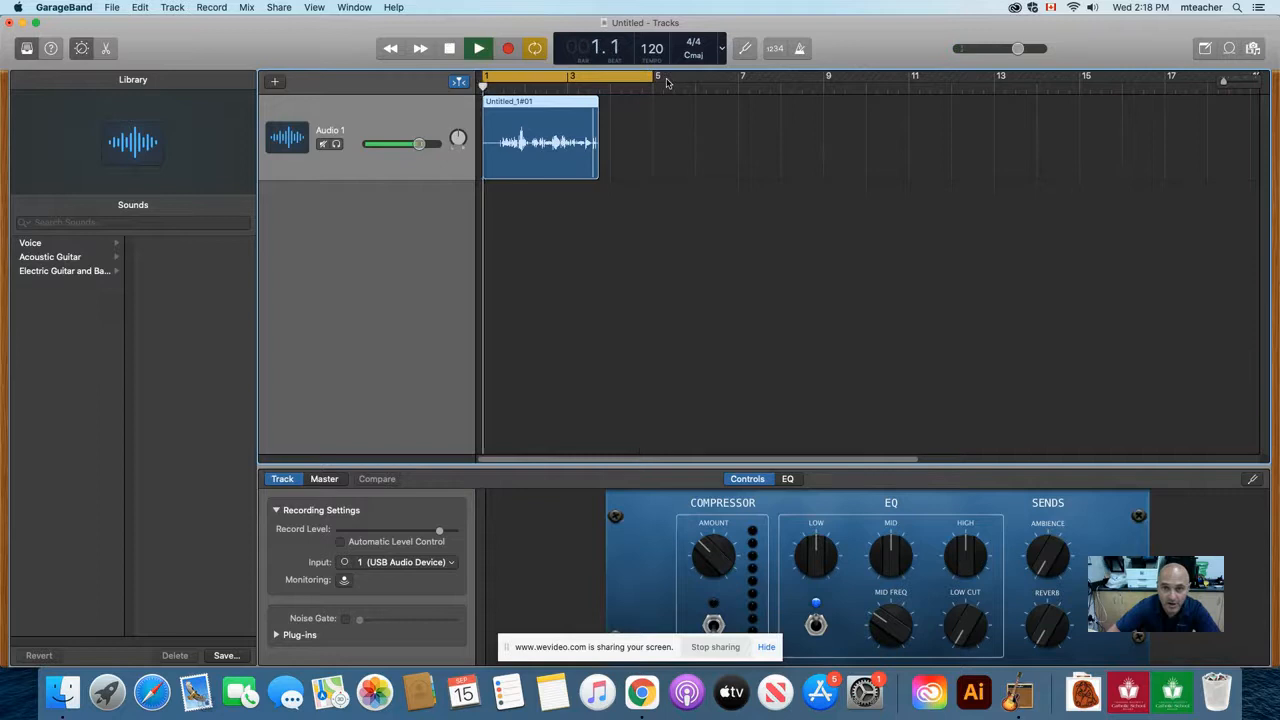
pyautogui.press('space')
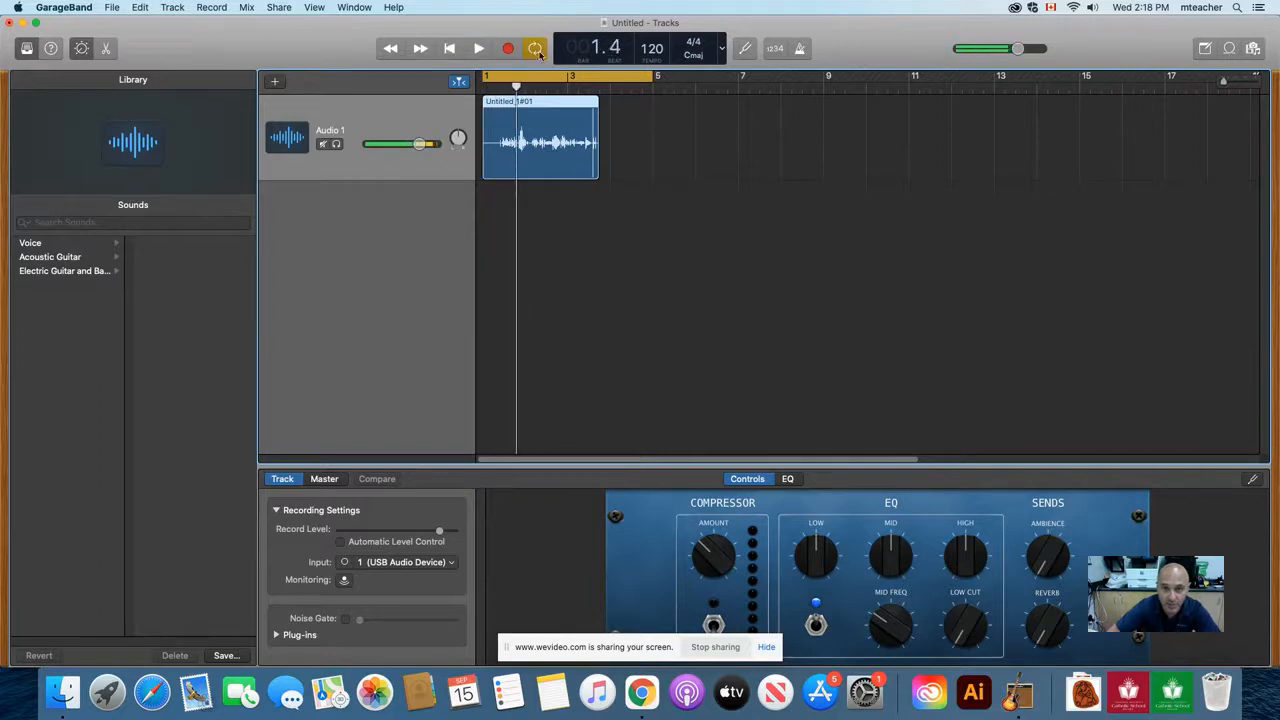
pyautogui.press('c')
# Step: Record a second voice clip on Audio 1, starting at bar 4 beat 2
pyautogui.click(620, 90)
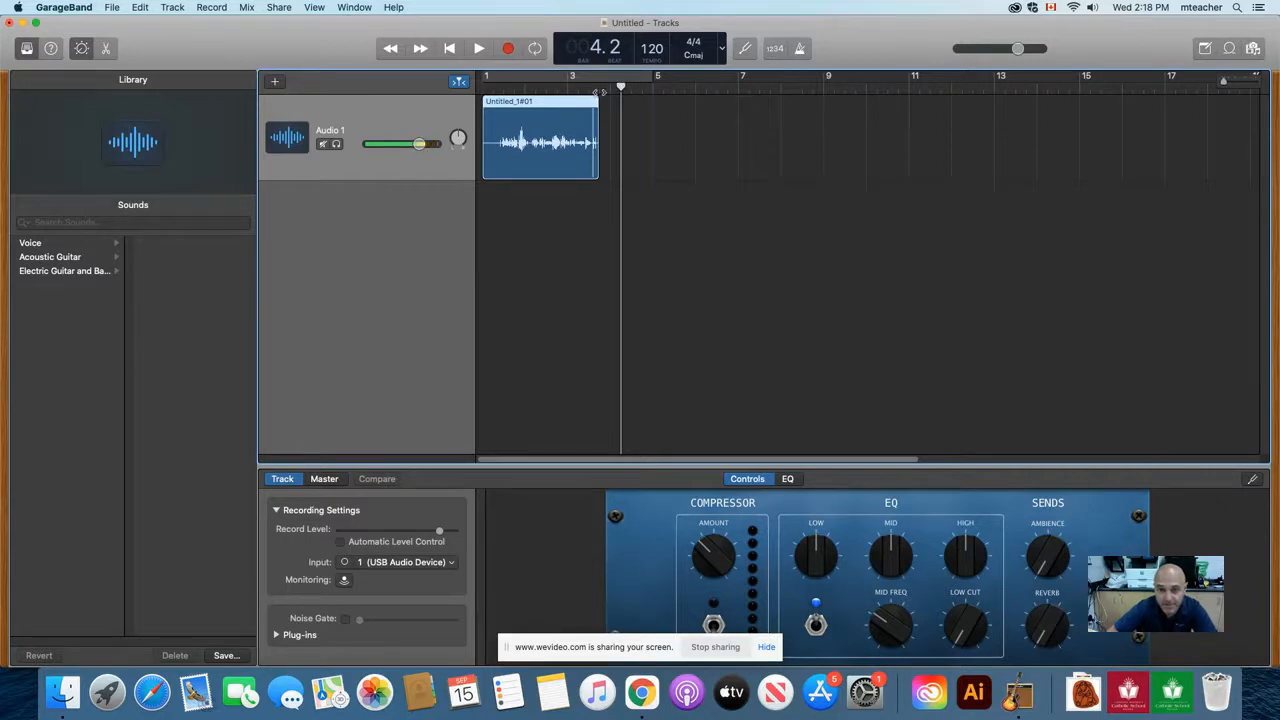
pyautogui.click(509, 49)
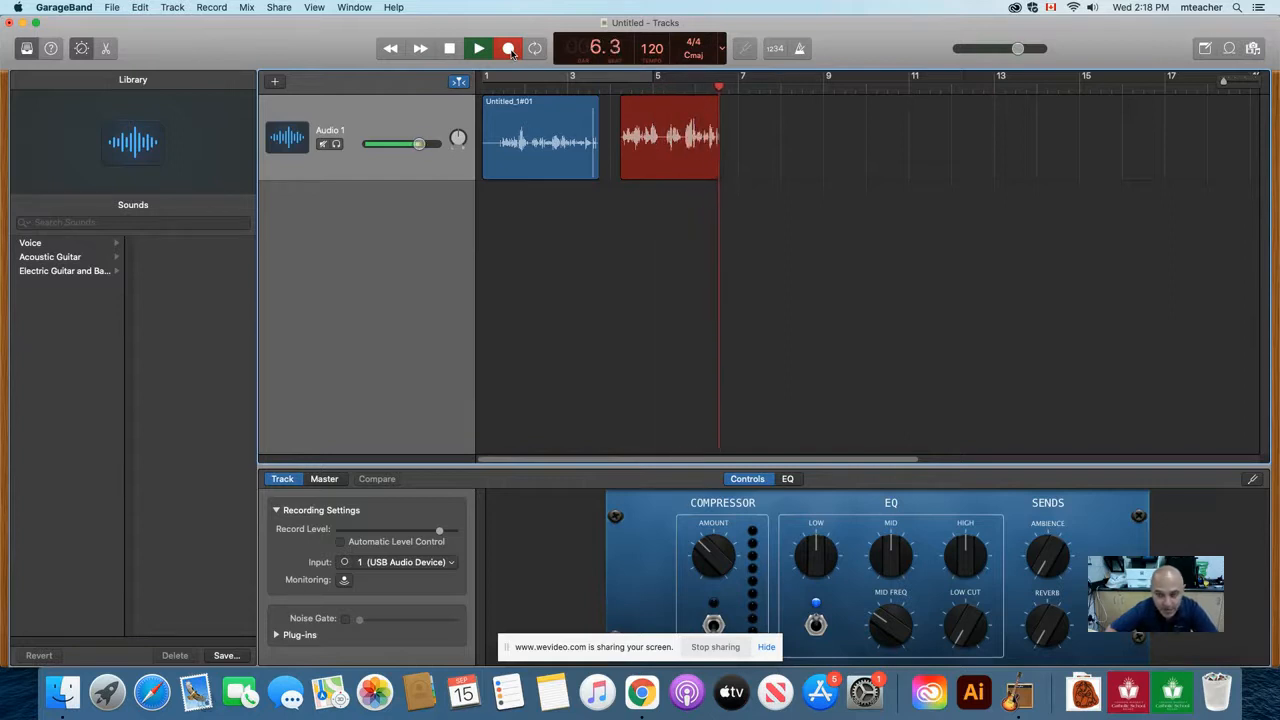
pyautogui.click(509, 49)
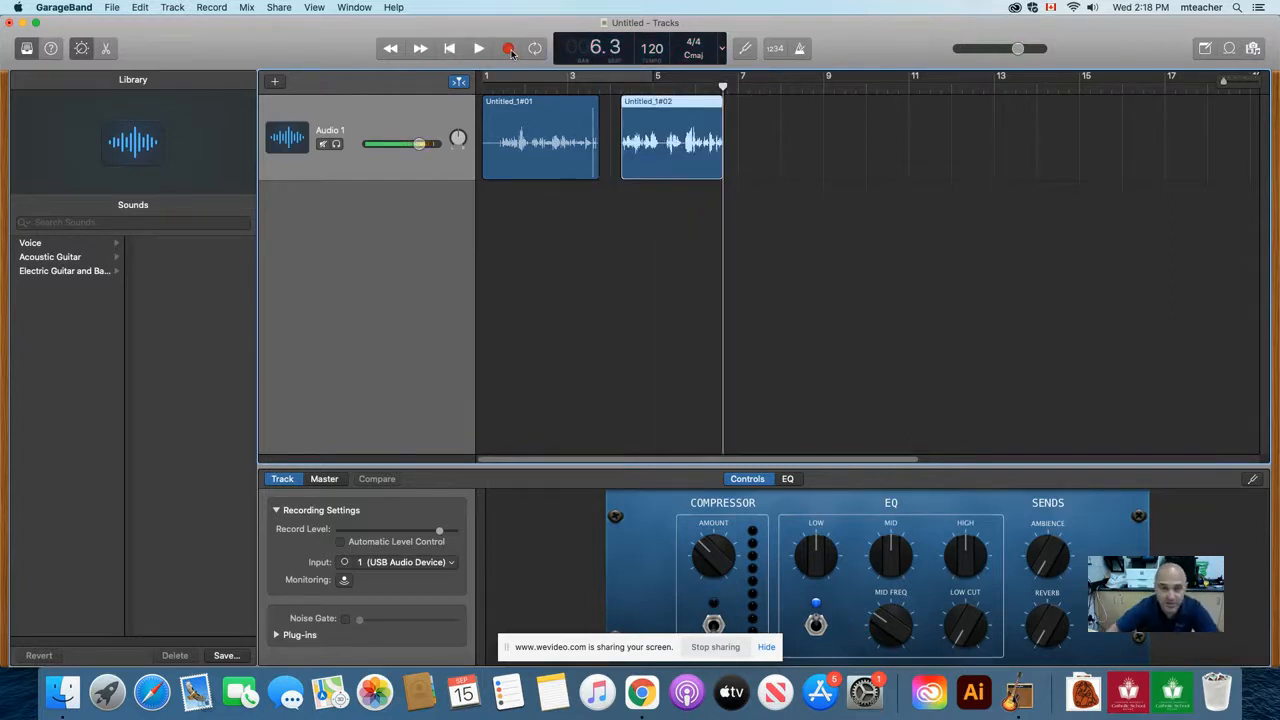
# Step: Add a second microphone audio track to the project using Input 1
pyautogui.click(170, 8)
pyautogui.click(192, 24)
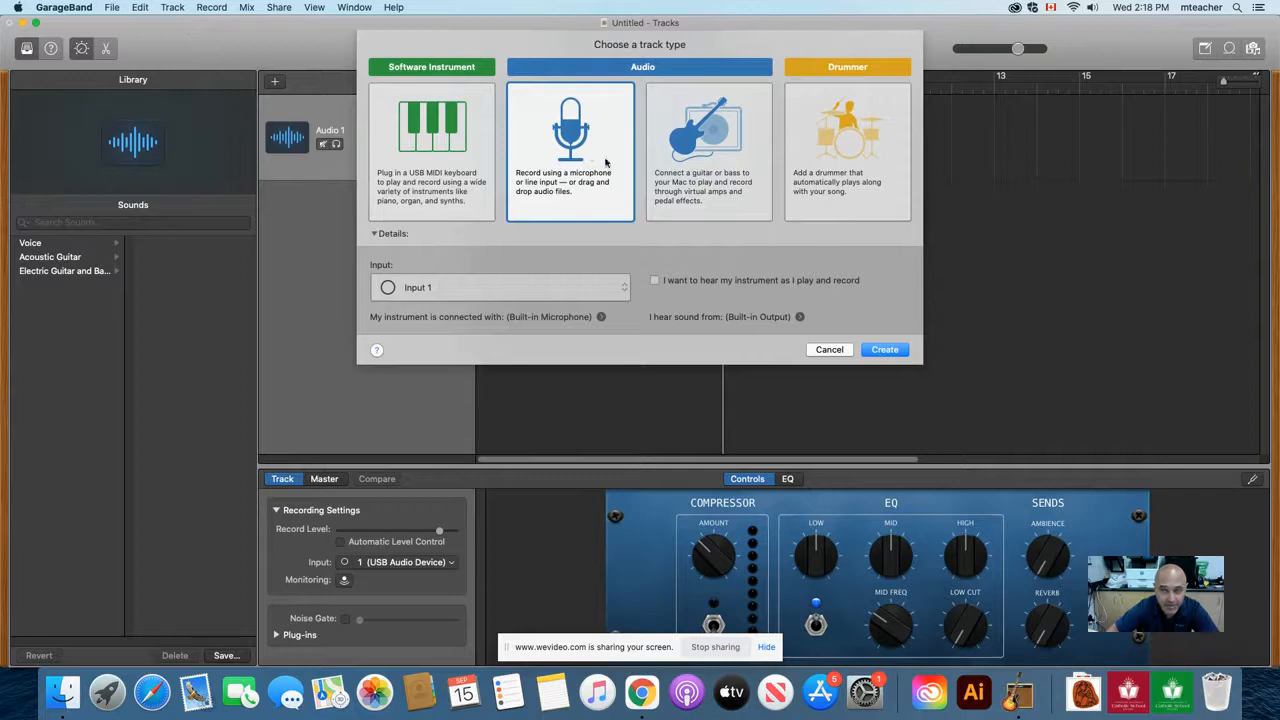
pyautogui.click(885, 350)
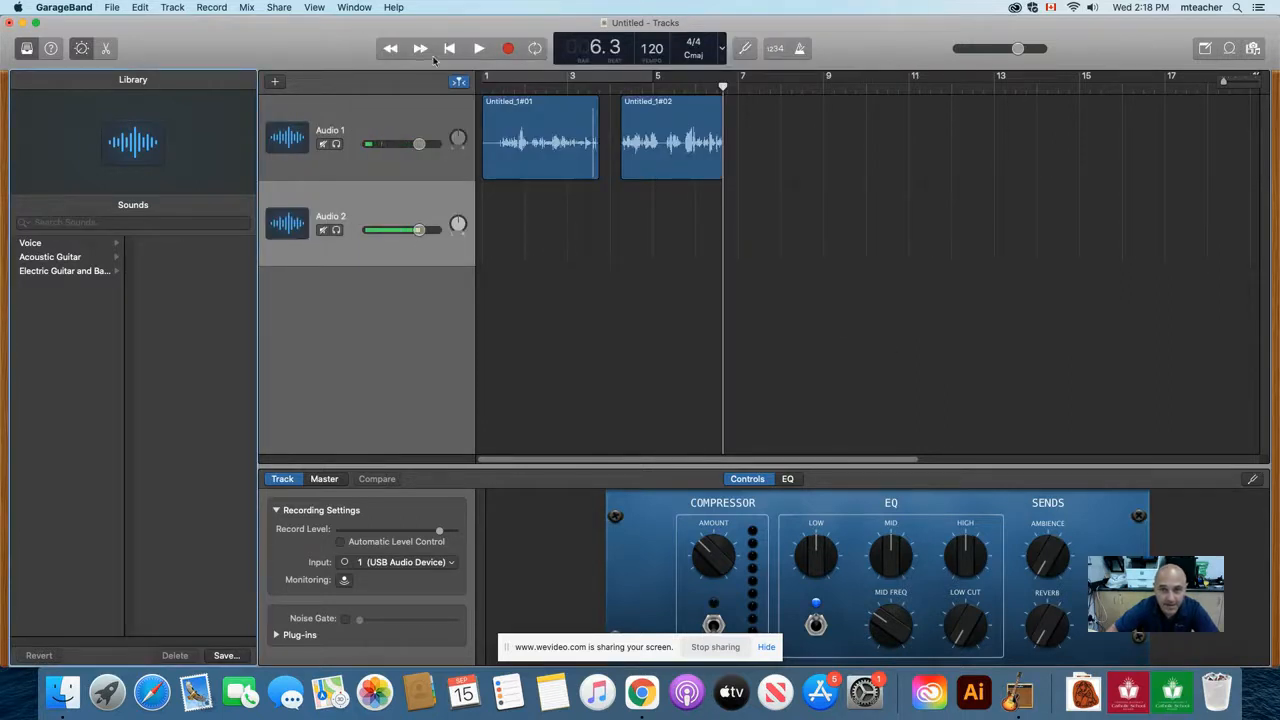
# Step: Record a short voice clip on Audio 2, starting just before bar 7
pyautogui.click(732, 85)
pyautogui.click(507, 50)
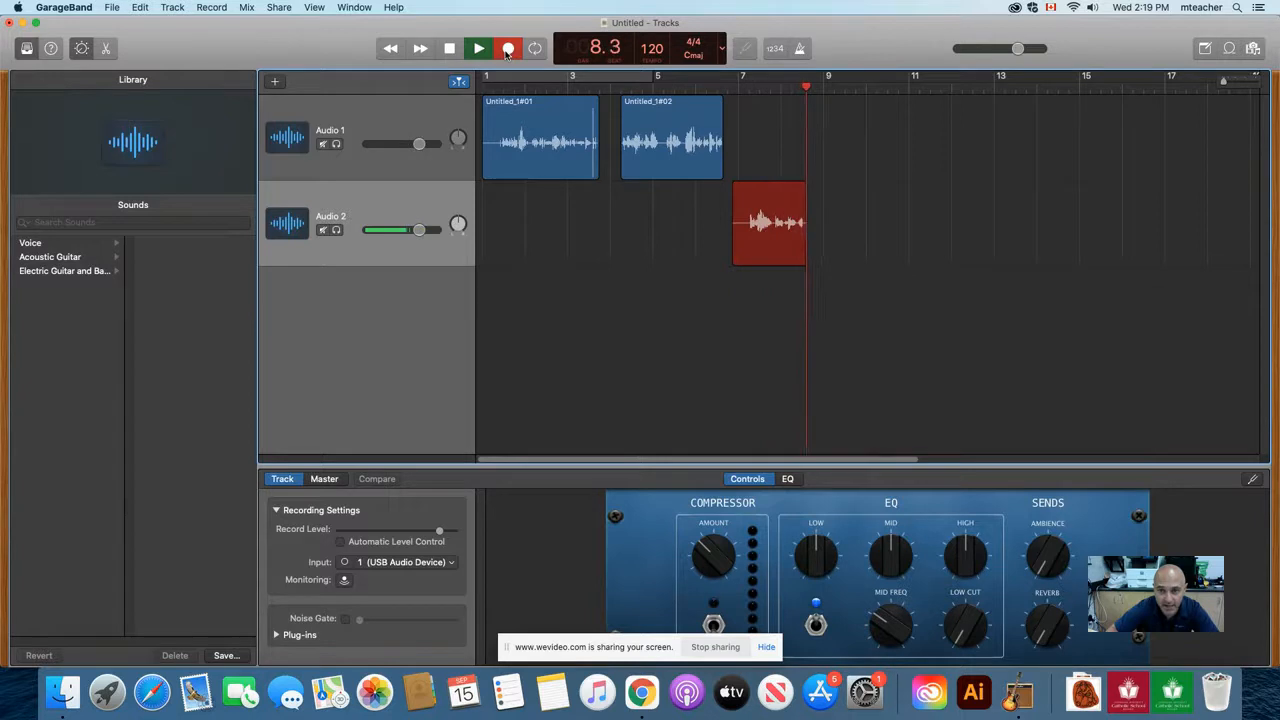
pyautogui.click(507, 50)
# Step: Play the Audio 2 clip from bar 7 and return the playhead to bar 7
pyautogui.moveTo(810, 86); pyautogui.dragTo(737, 86)
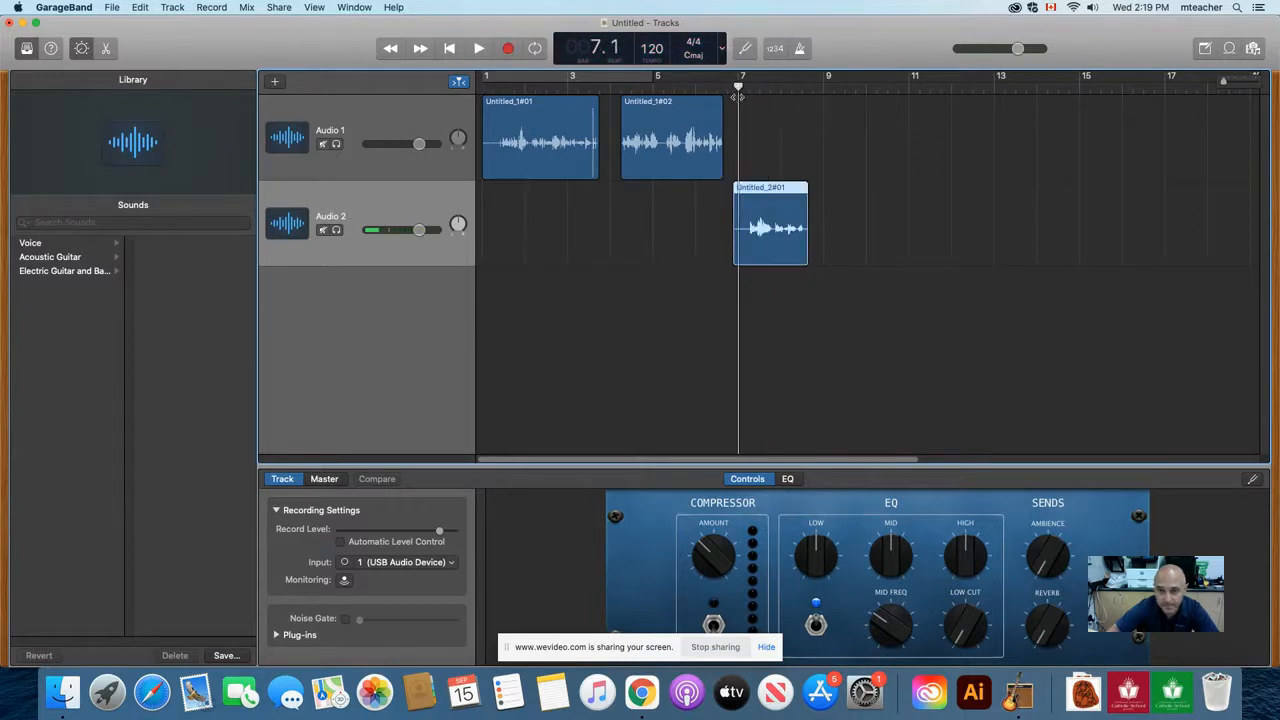
pyautogui.press('space')
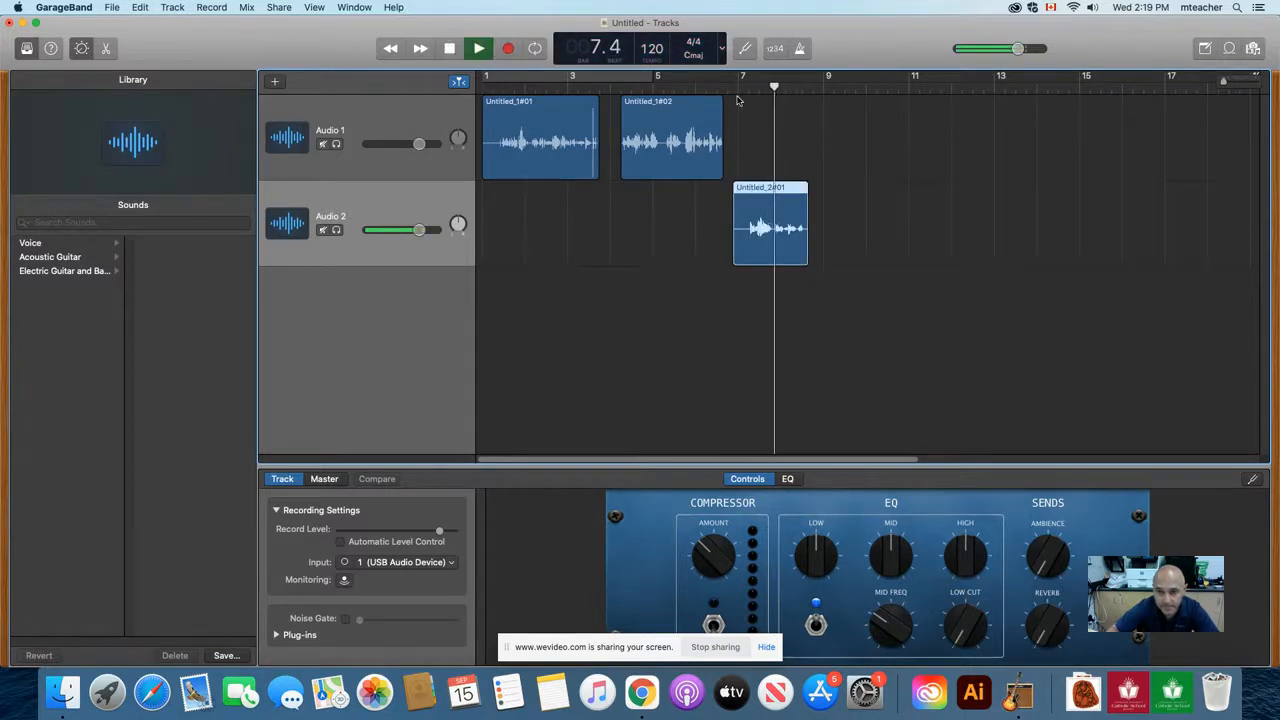
pyautogui.press('space')
pyautogui.moveTo(789, 86); pyautogui.dragTo(738, 86)
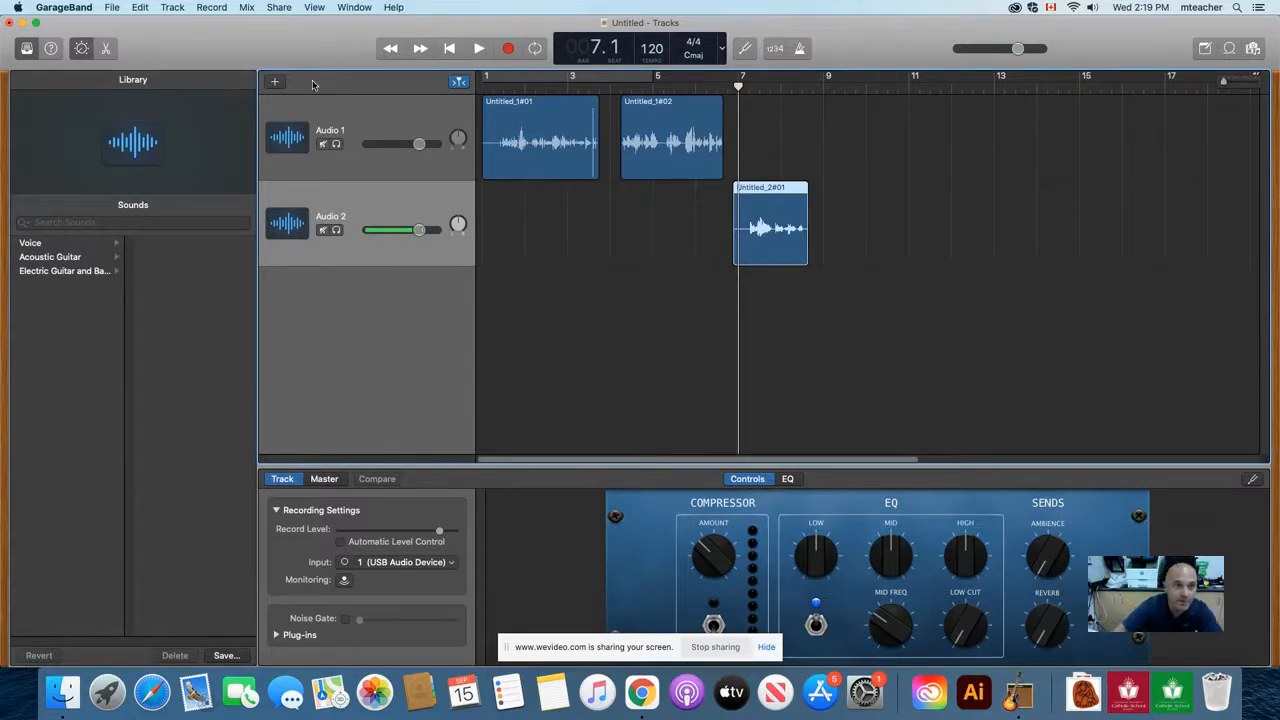
# Step: Show track automation and activate the volume curve on Audio 2 with a starting control point
pyautogui.click(247, 8)
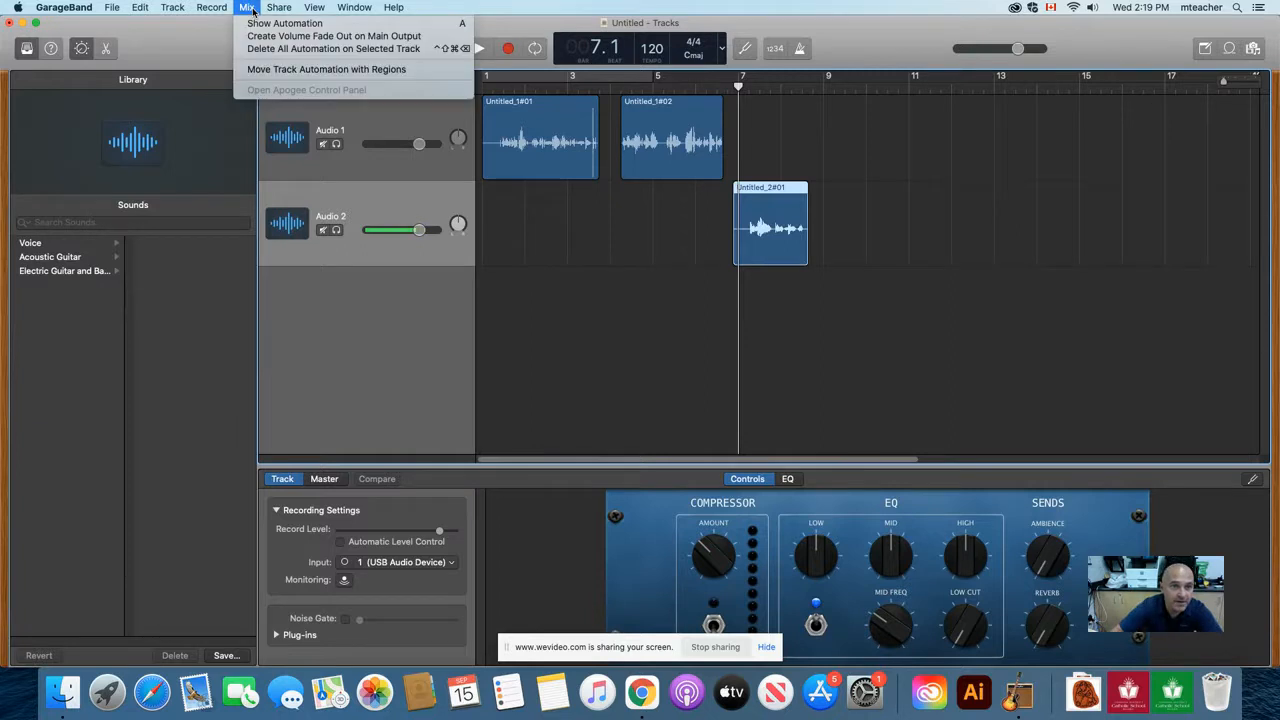
pyautogui.click(282, 23)
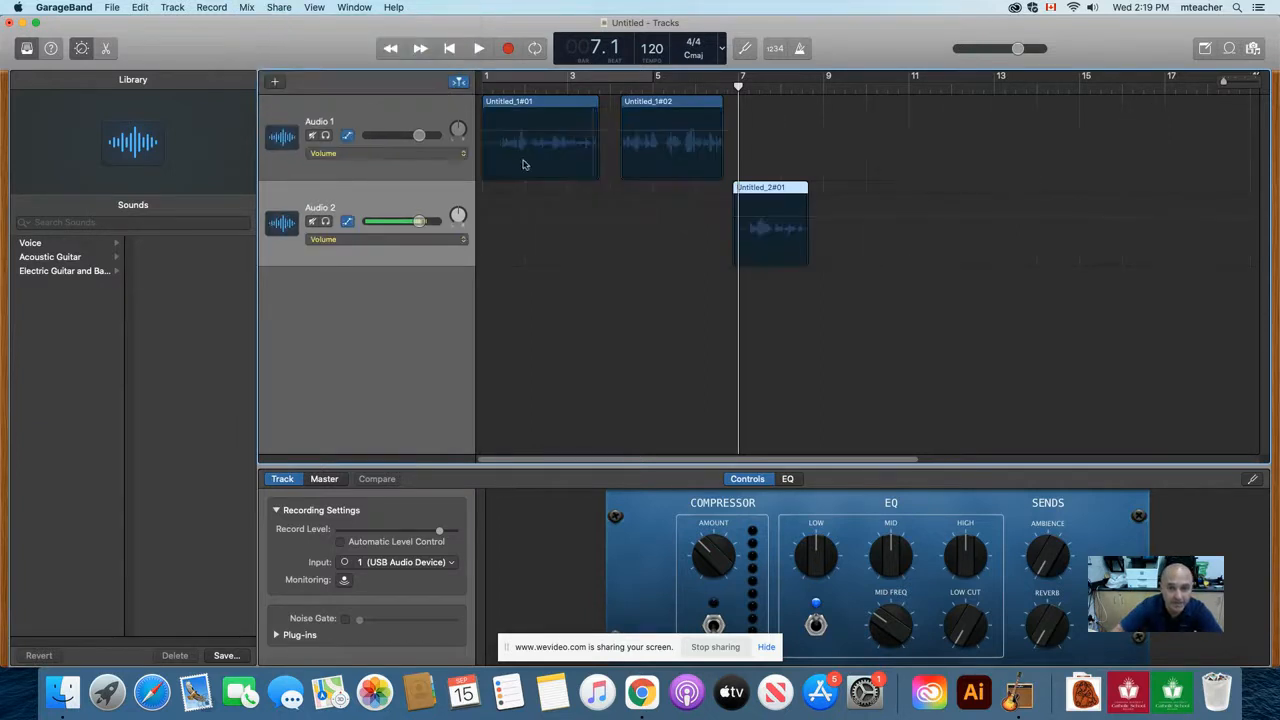
pyautogui.click(727, 222)
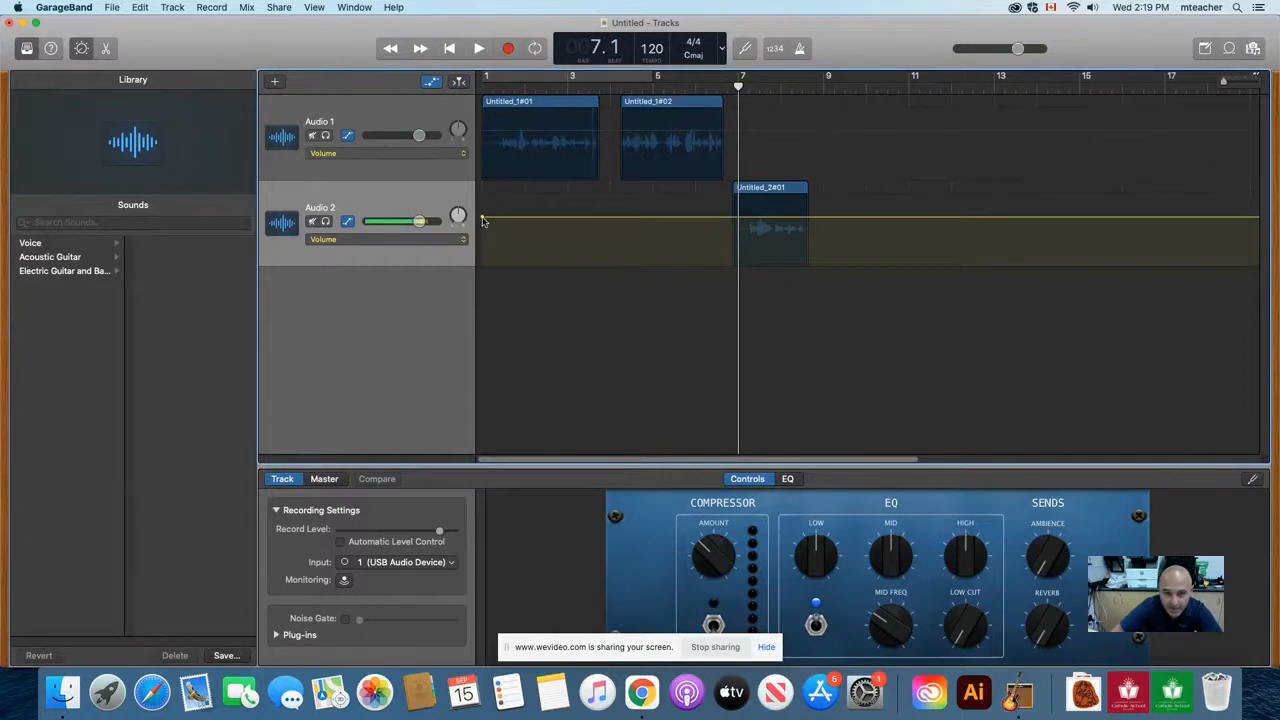
pyautogui.moveTo(482, 215)
pyautogui.mouseDown()
pyautogui.moveTo(482, 200)
pyautogui.moveTo(482, 217)
pyautogui.mouseUp()
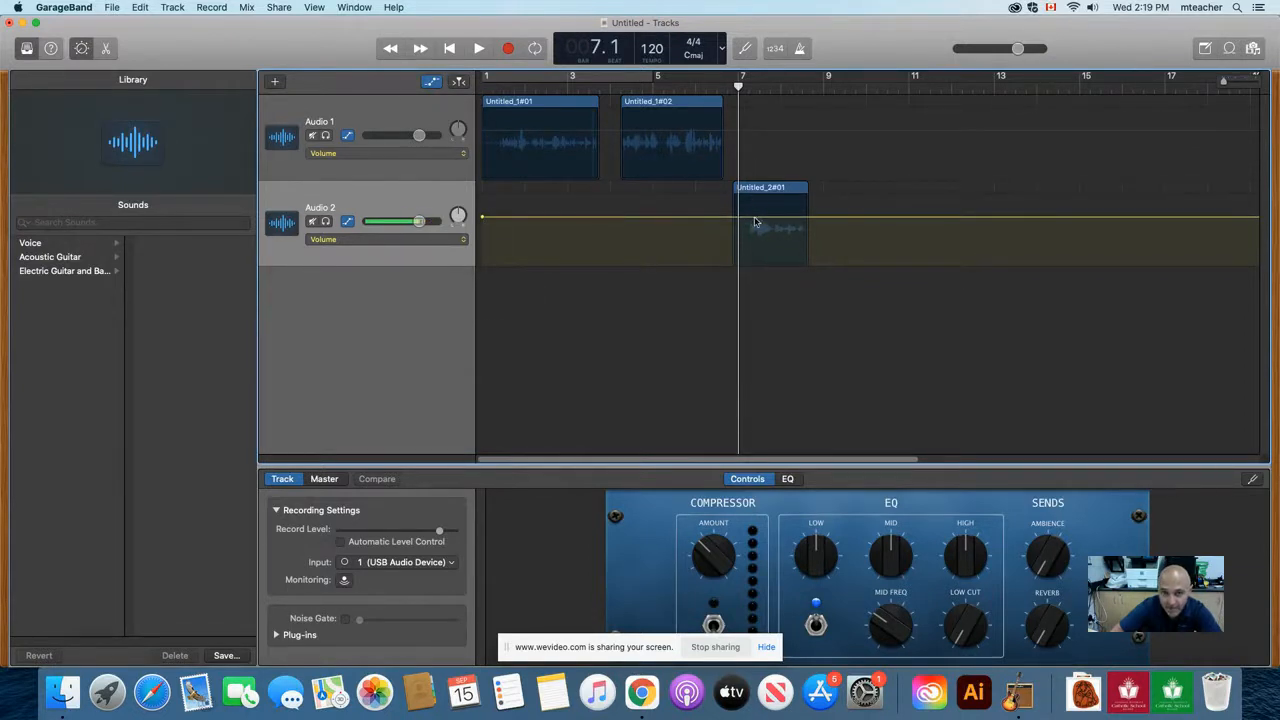
# Step: Add volume points at the middle and near the end of the Audio 2 clip, lowering the second to make a fade-out
pyautogui.click(771, 217)
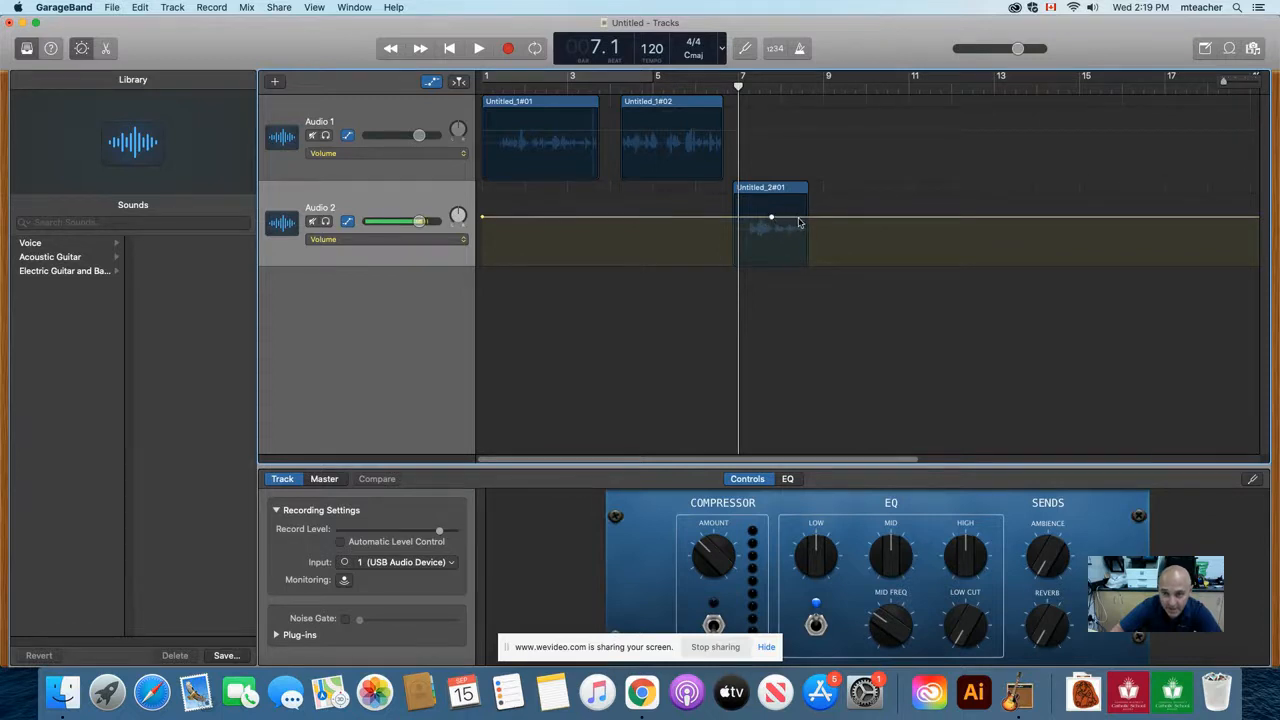
pyautogui.click(802, 218)
pyautogui.moveTo(802, 217); pyautogui.dragTo(802, 246)
# Step: Play the project from bar 6 beat 2 to hear the volume fade on Audio 2
pyautogui.moveTo(738, 86); pyautogui.dragTo(708, 86)
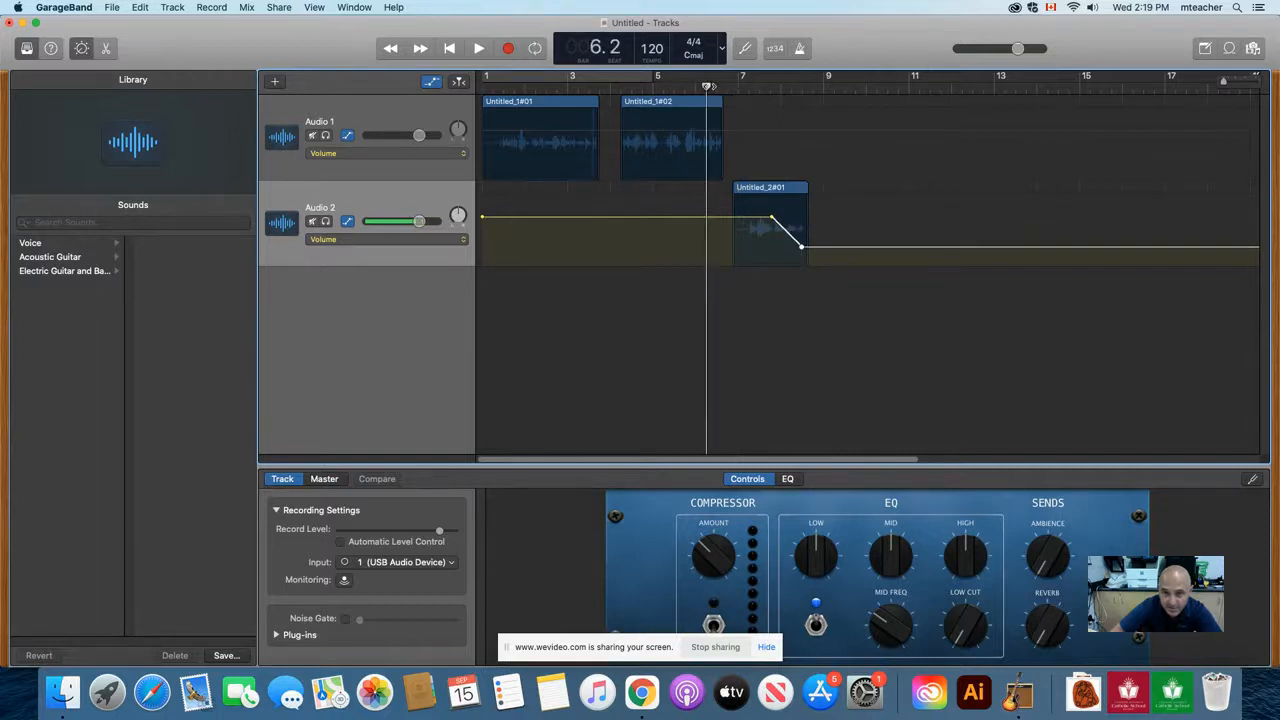
pyautogui.click(479, 48)
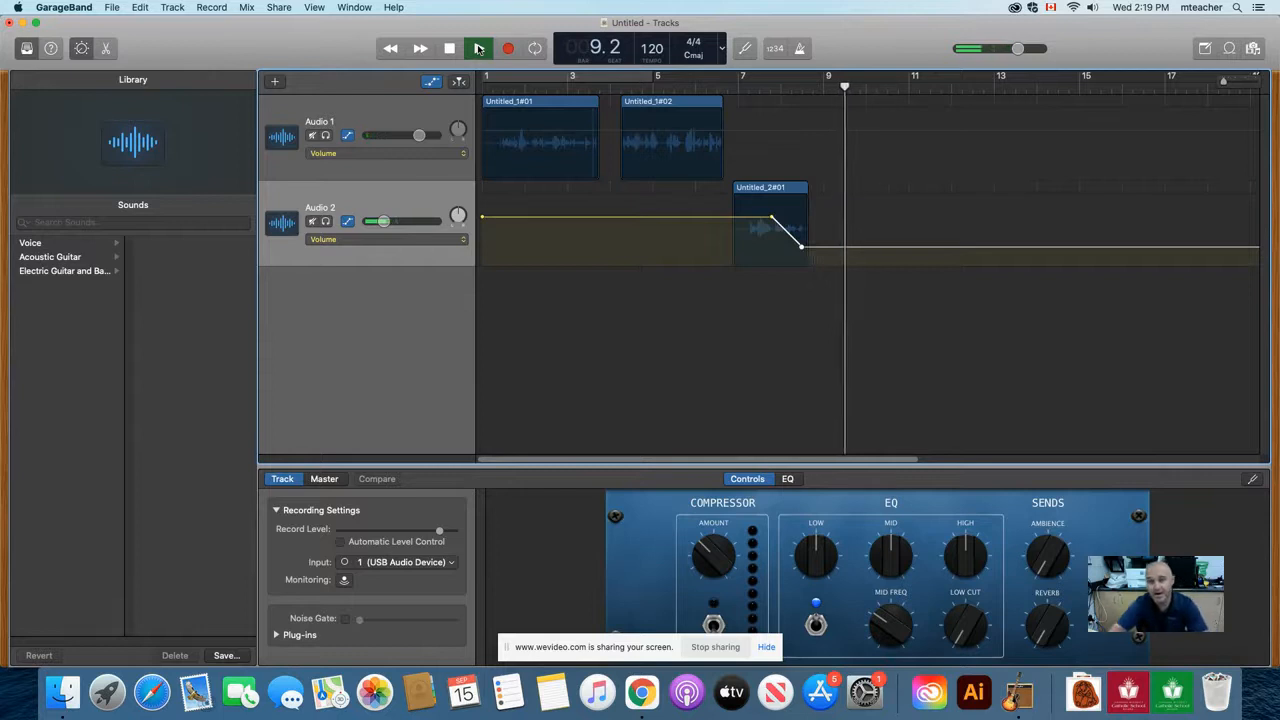
pyautogui.click(479, 48)
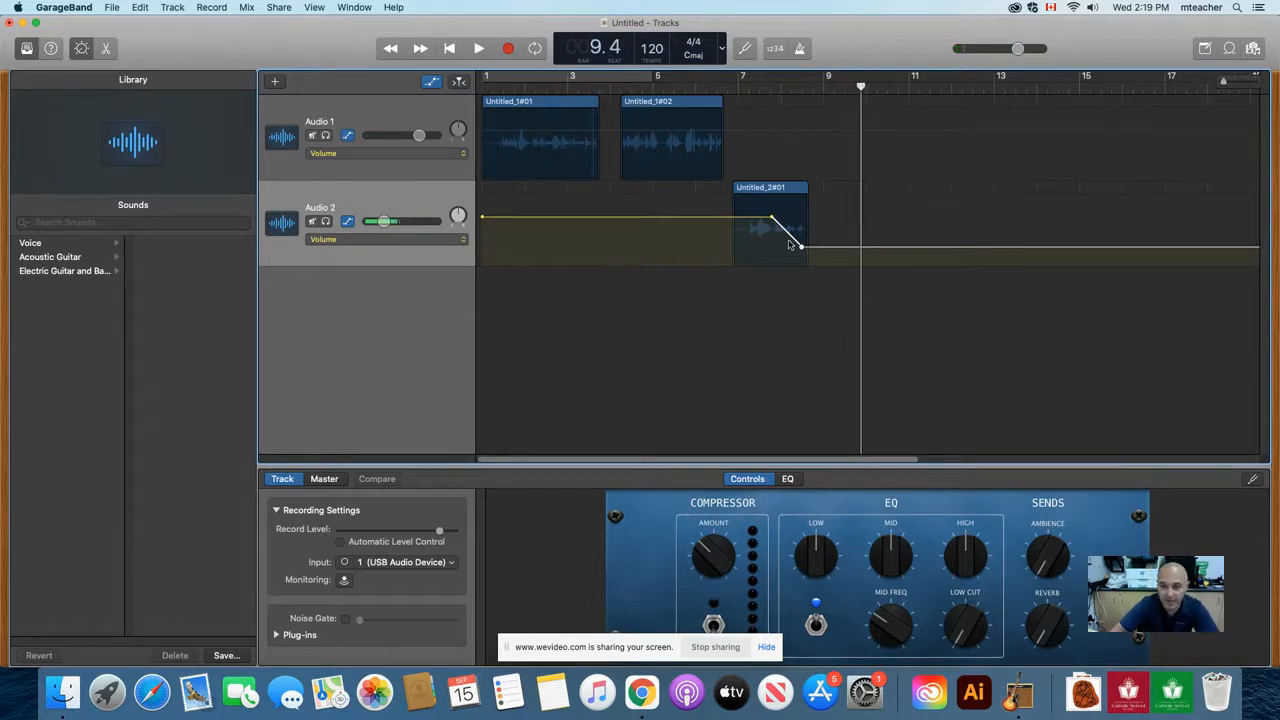
# Step: Reshape the Audio 2 volume curve to stay low and rise near the clip's end, and play it from bar 7
pyautogui.moveTo(771, 217); pyautogui.dragTo(801, 217)
pyautogui.moveTo(485, 218); pyautogui.dragTo(488, 245)
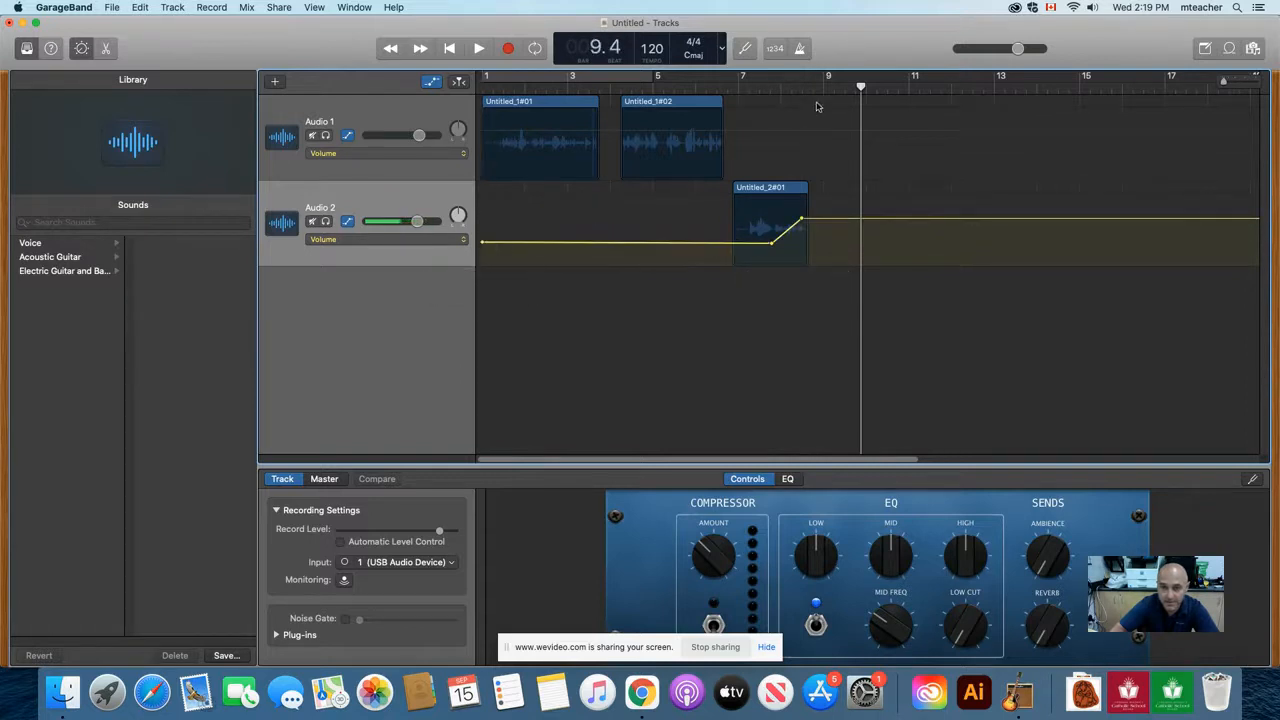
pyautogui.moveTo(861, 86); pyautogui.dragTo(725, 85)
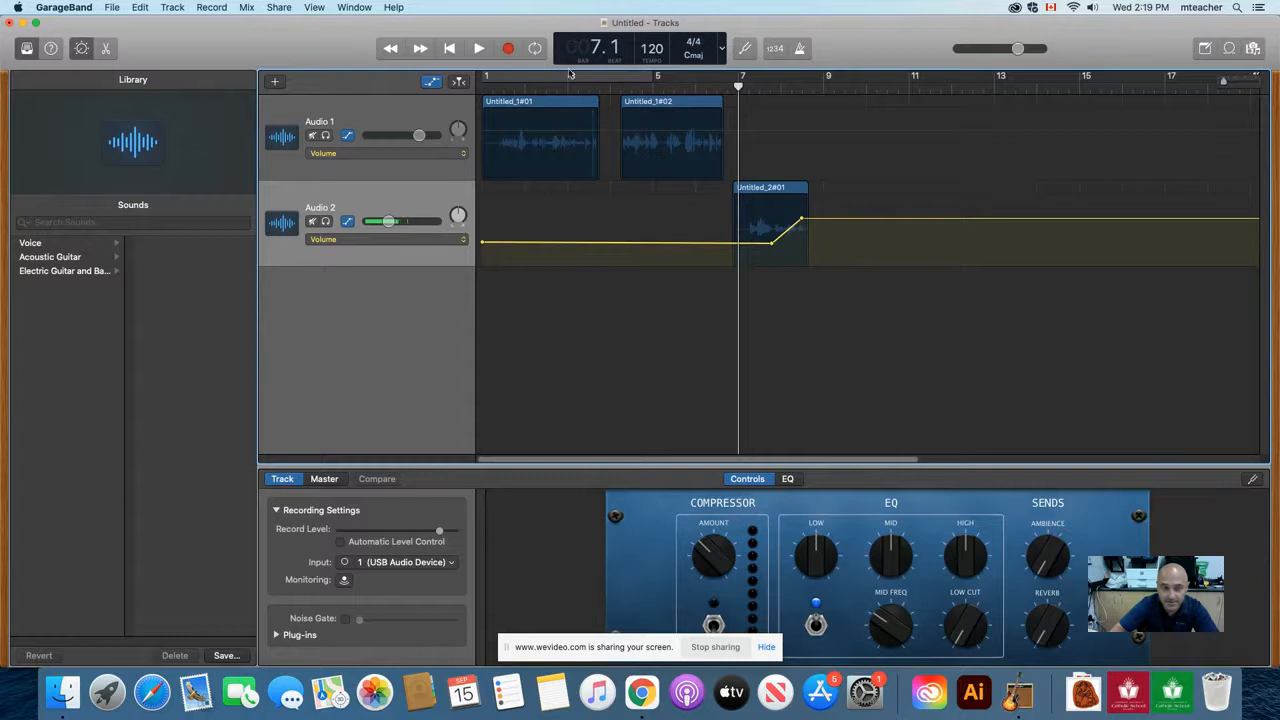
pyautogui.click(478, 48)
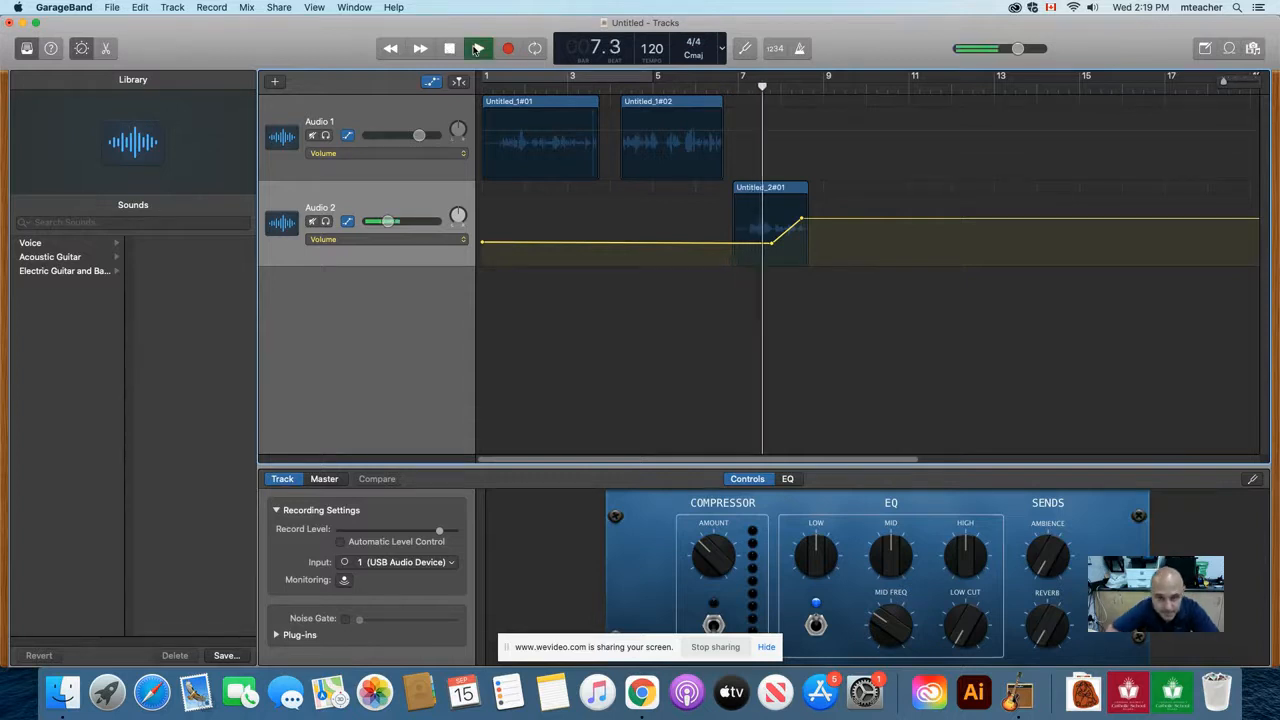
pyautogui.click(478, 48)
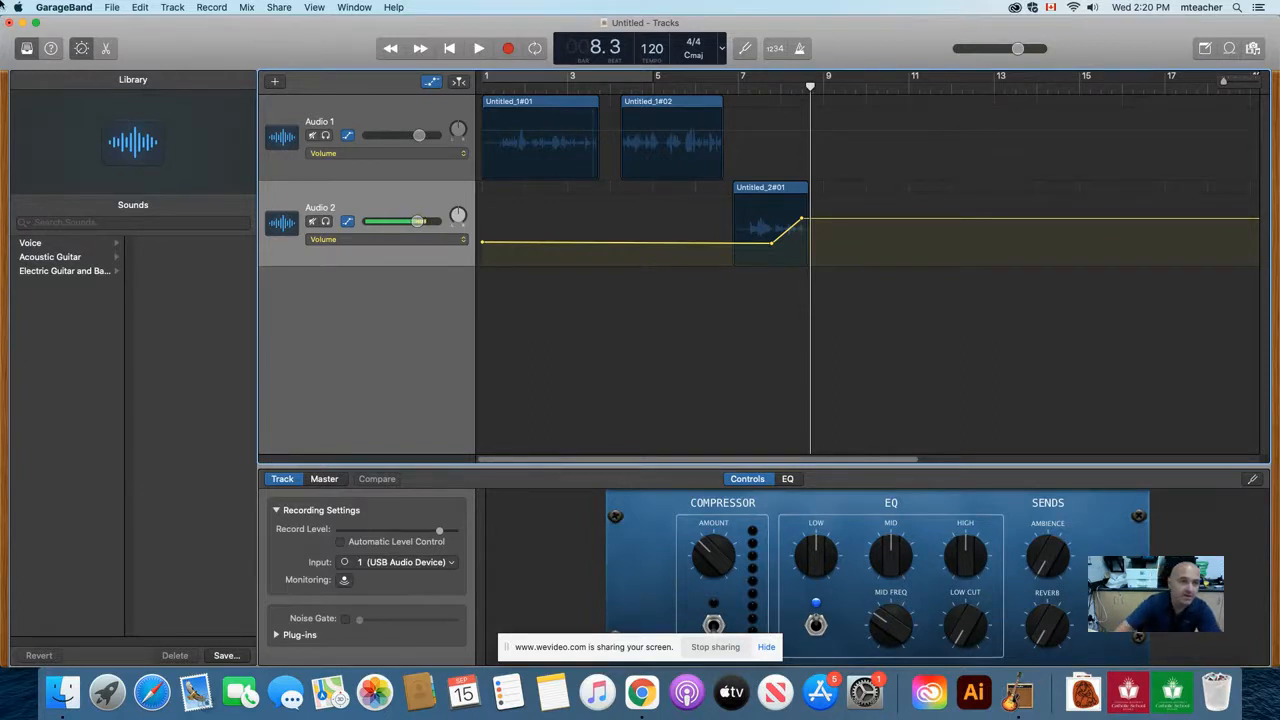
# Step: Save the project to the Desktop under the name "test"
pyautogui.click(112, 8)
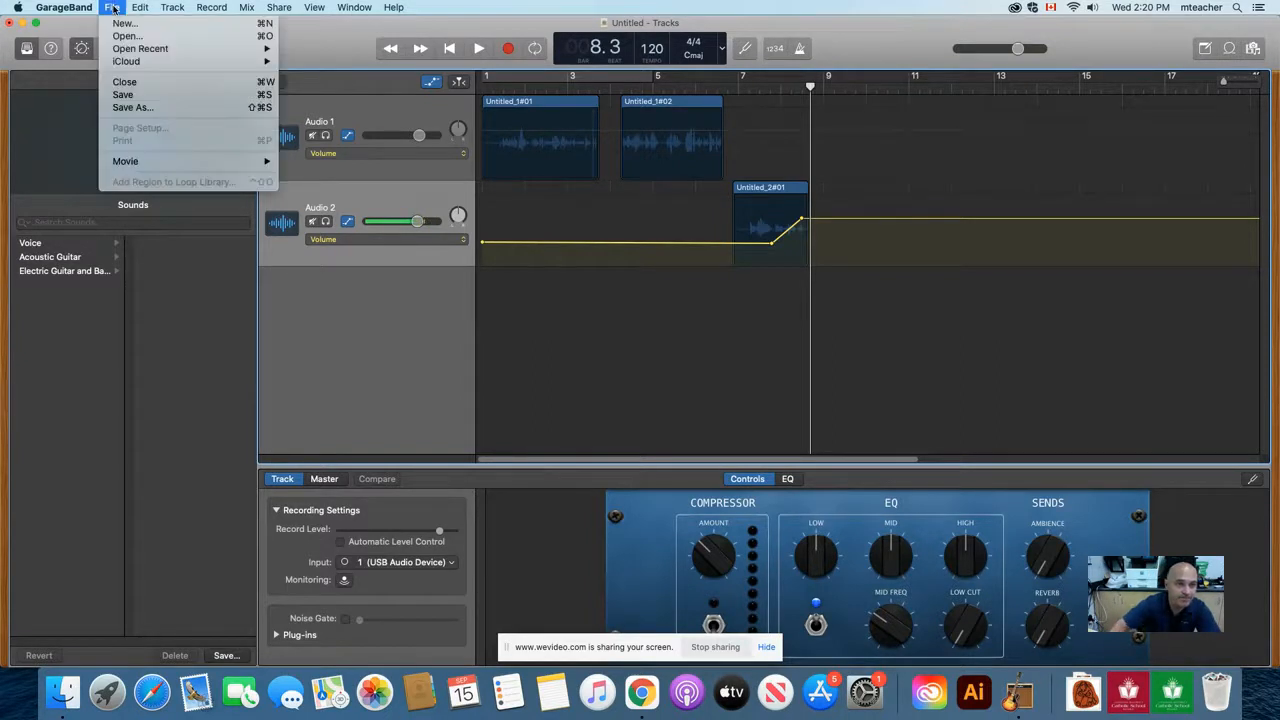
pyautogui.click(137, 108)
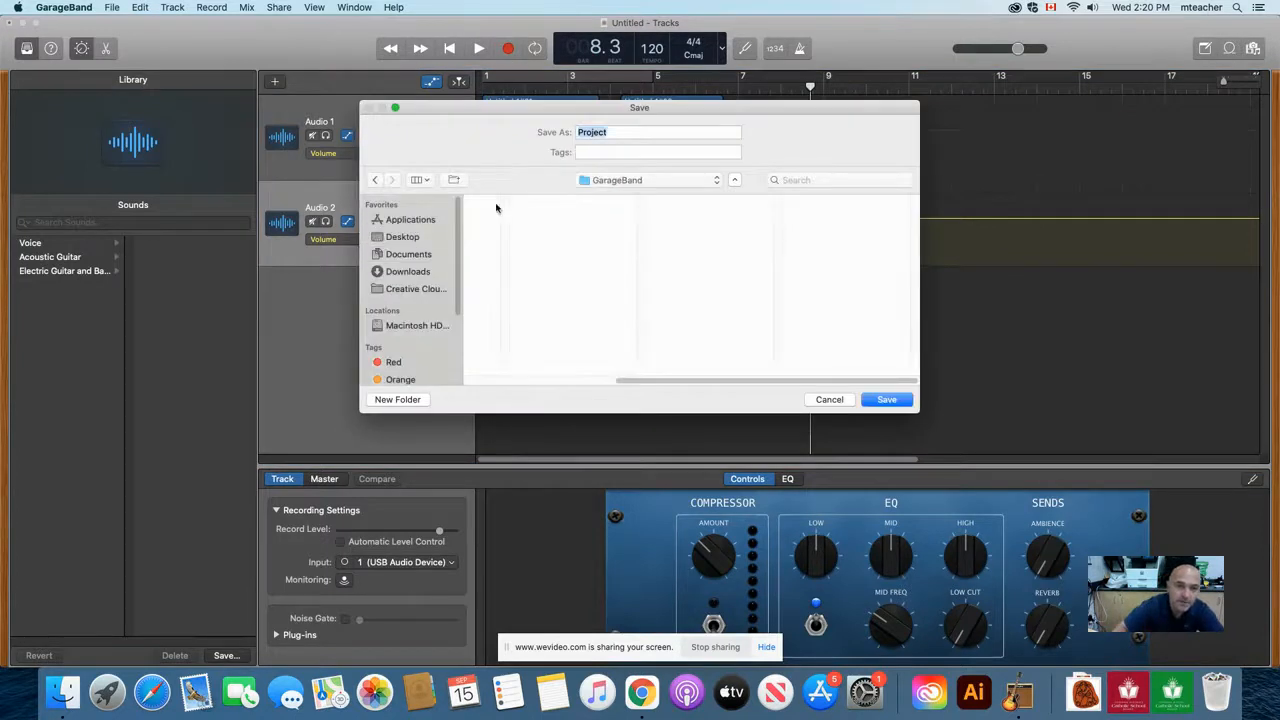
pyautogui.click(401, 237)
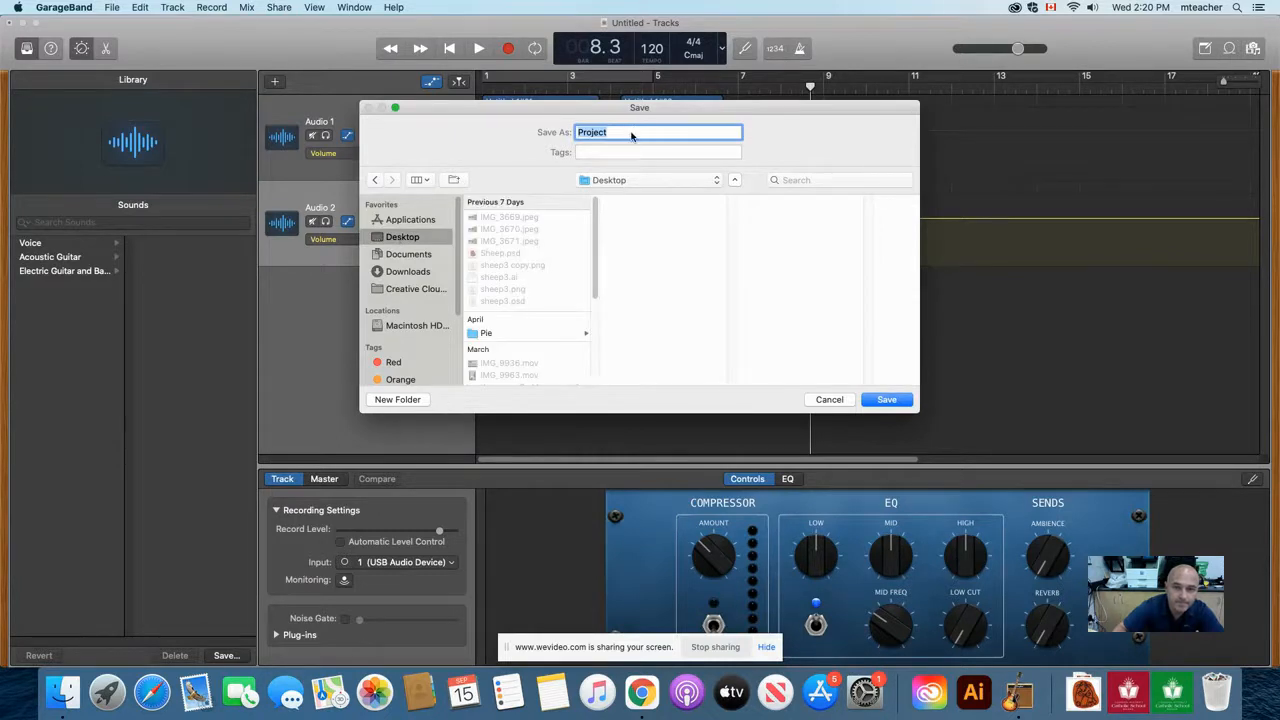
pyautogui.write('test')
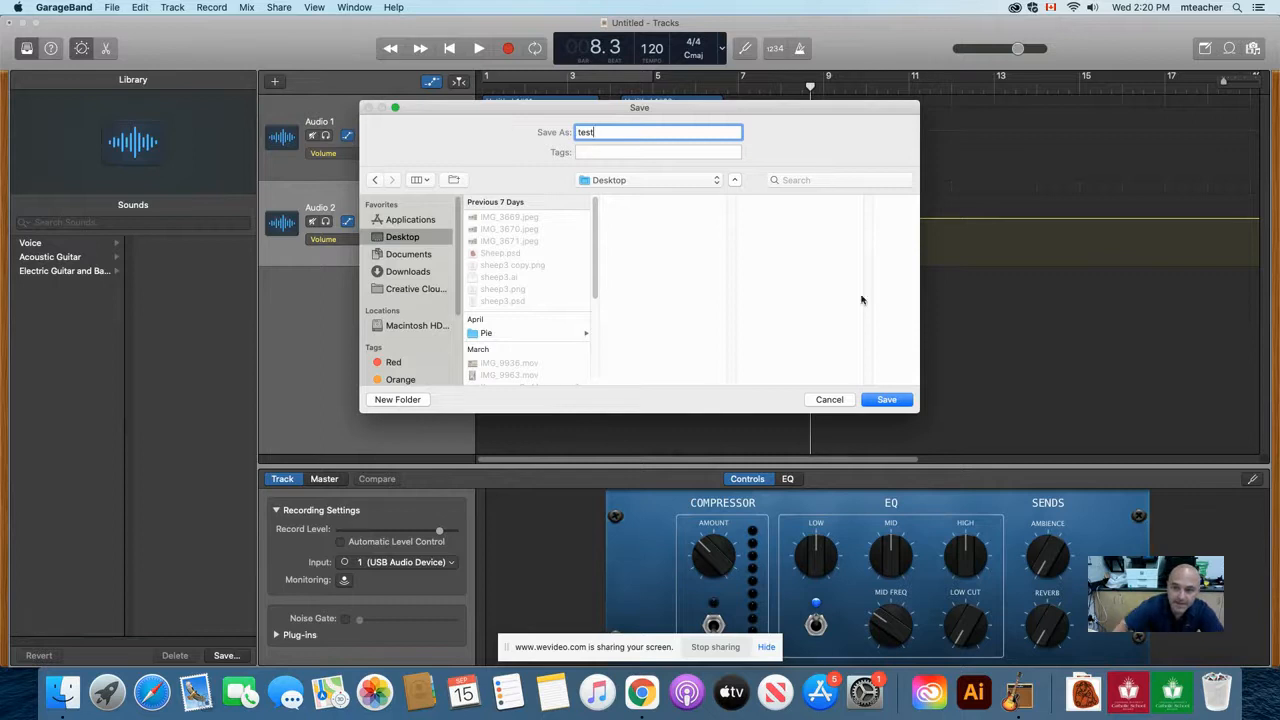
pyautogui.click(891, 400)
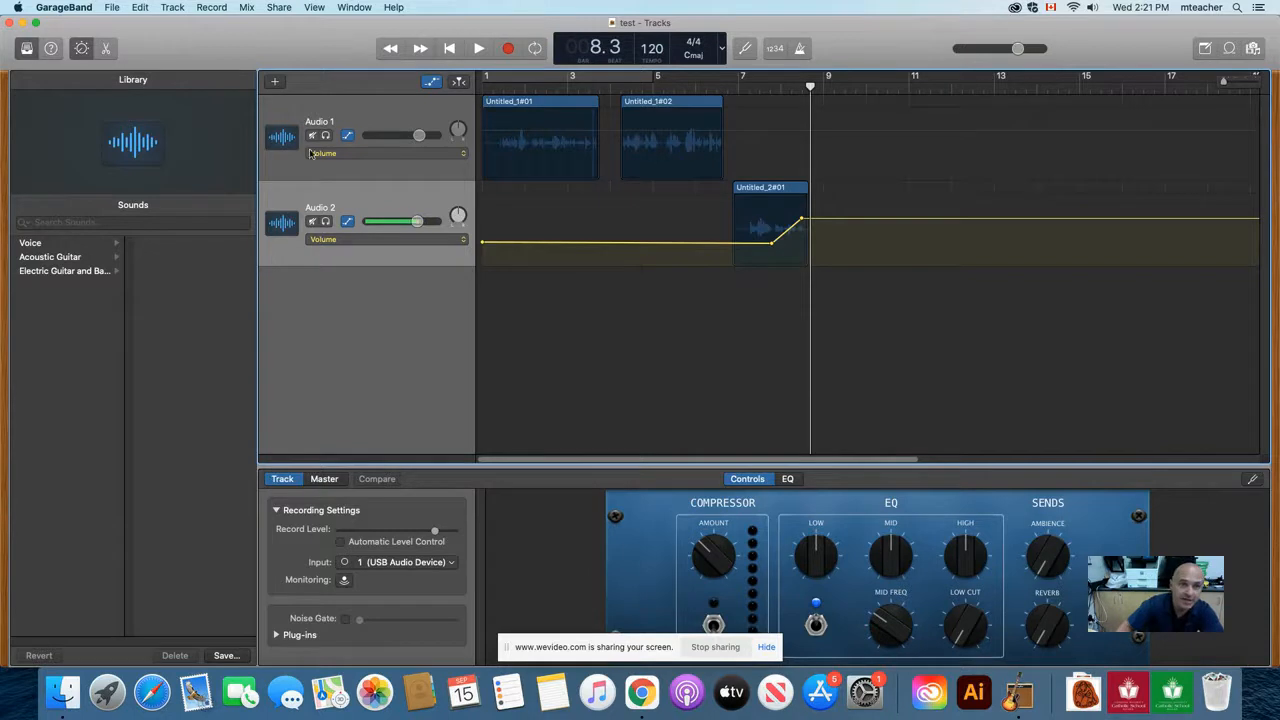
# Step: Set up a song export to disk in MP3 format at Highest Quality (256 kBit/s)
pyautogui.click(273, 7)
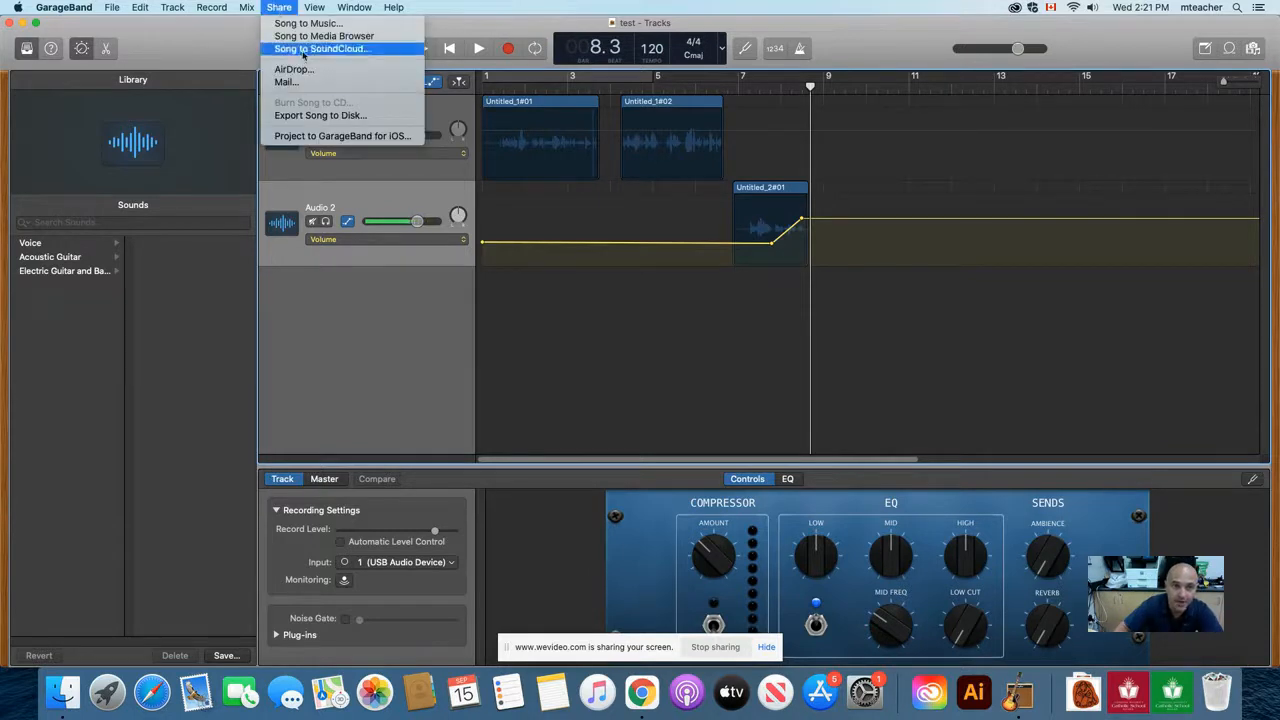
pyautogui.click(325, 116)
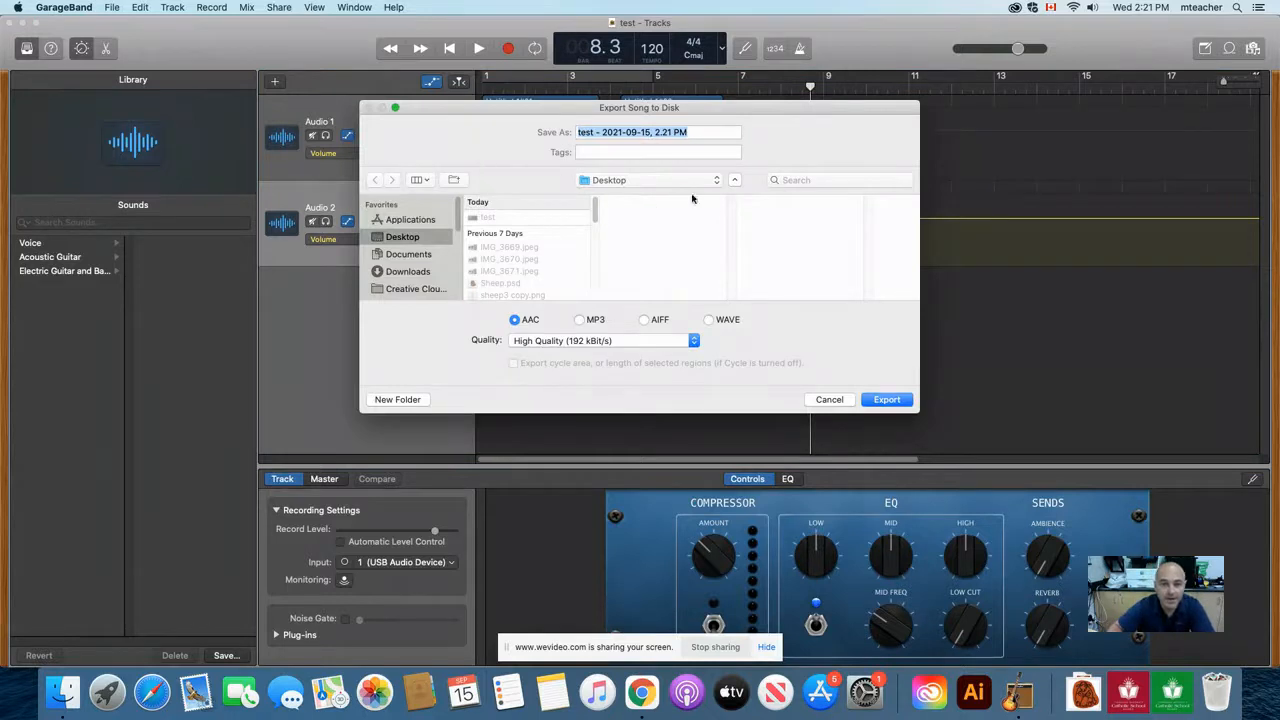
pyautogui.click(581, 321)
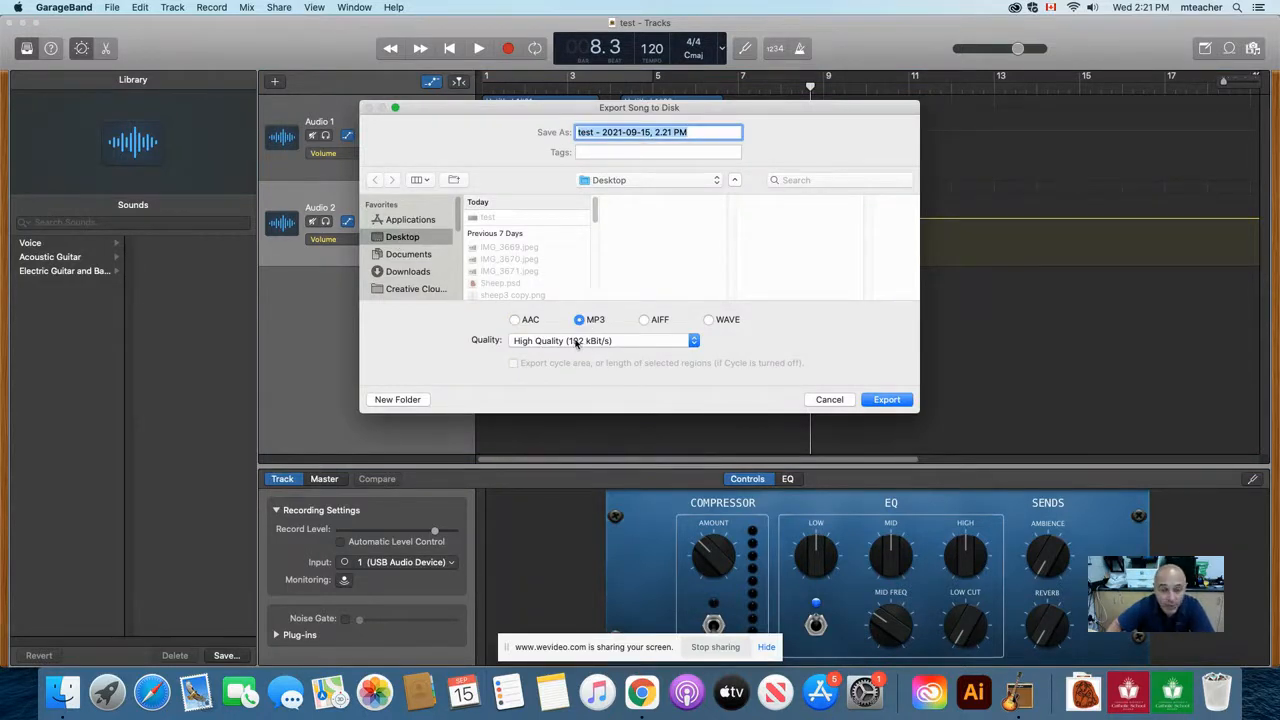
pyautogui.click(588, 341)
pyautogui.click(568, 353)
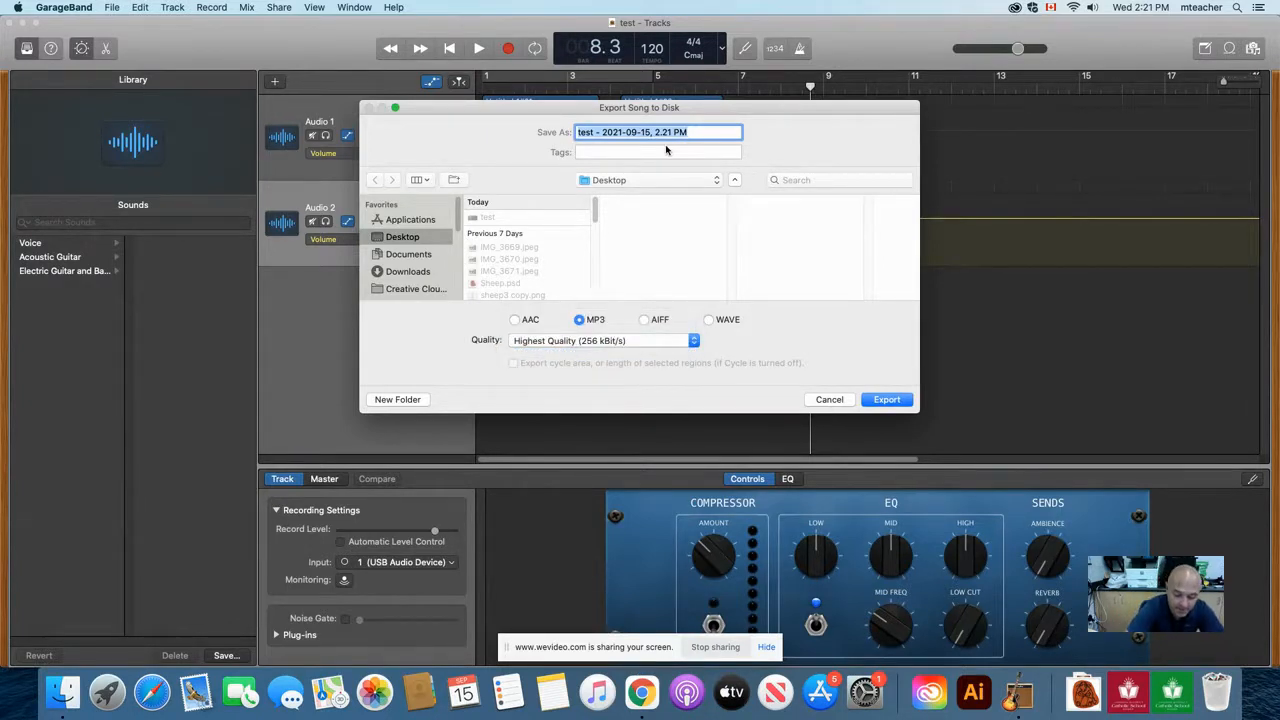
# Step: Name the export file with the teacher's name followed by "'s ad" and export it to the Desktop
pyautogui.write('Mr Regi')
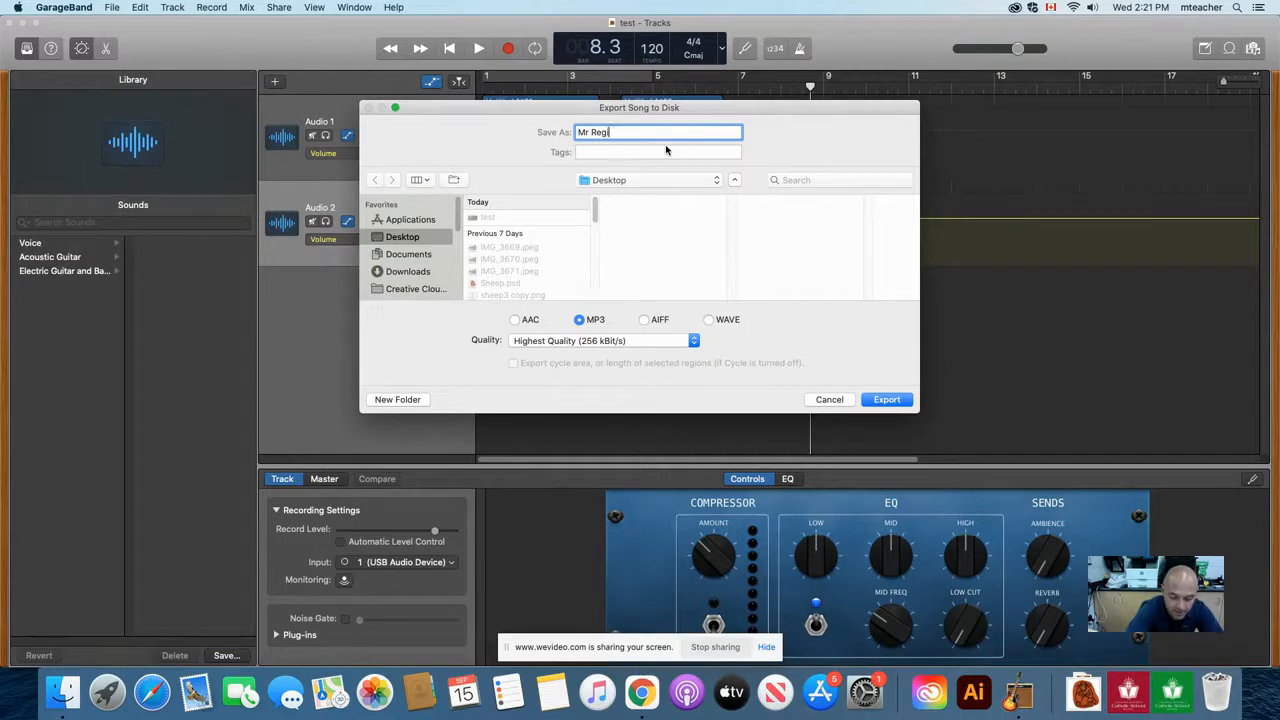
pyautogui.write("er's ad")
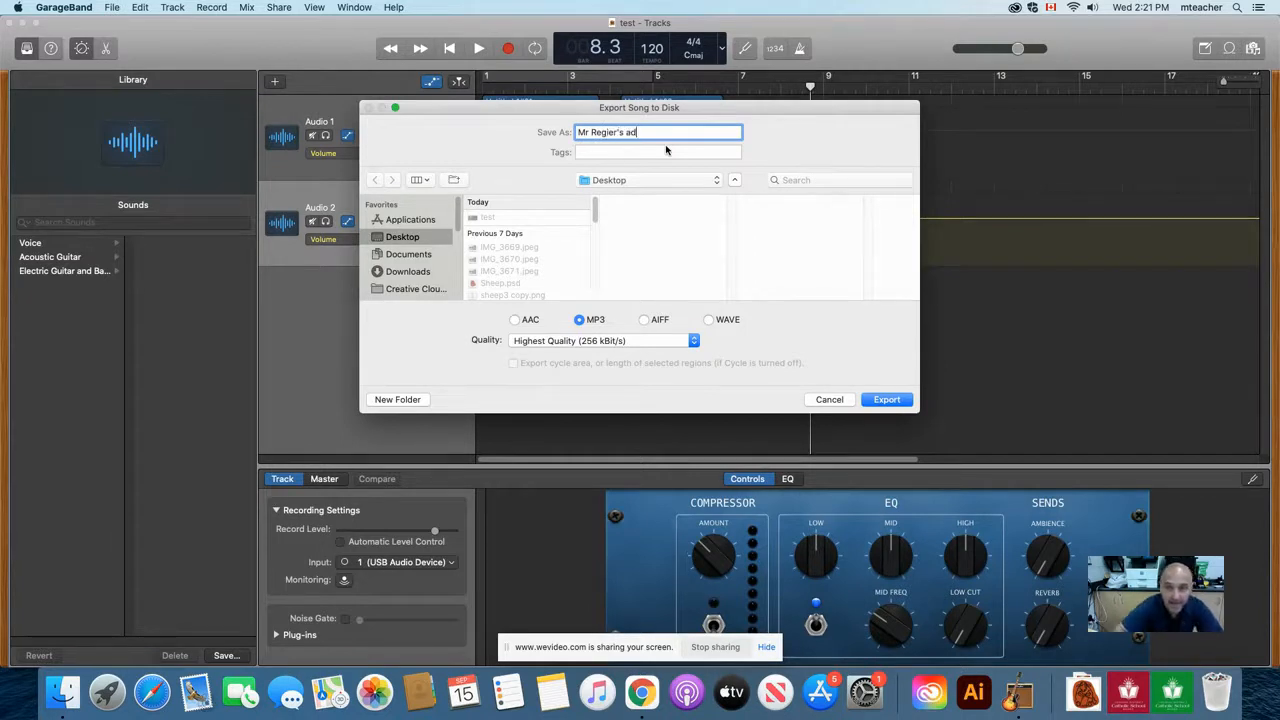
pyautogui.click(896, 400)
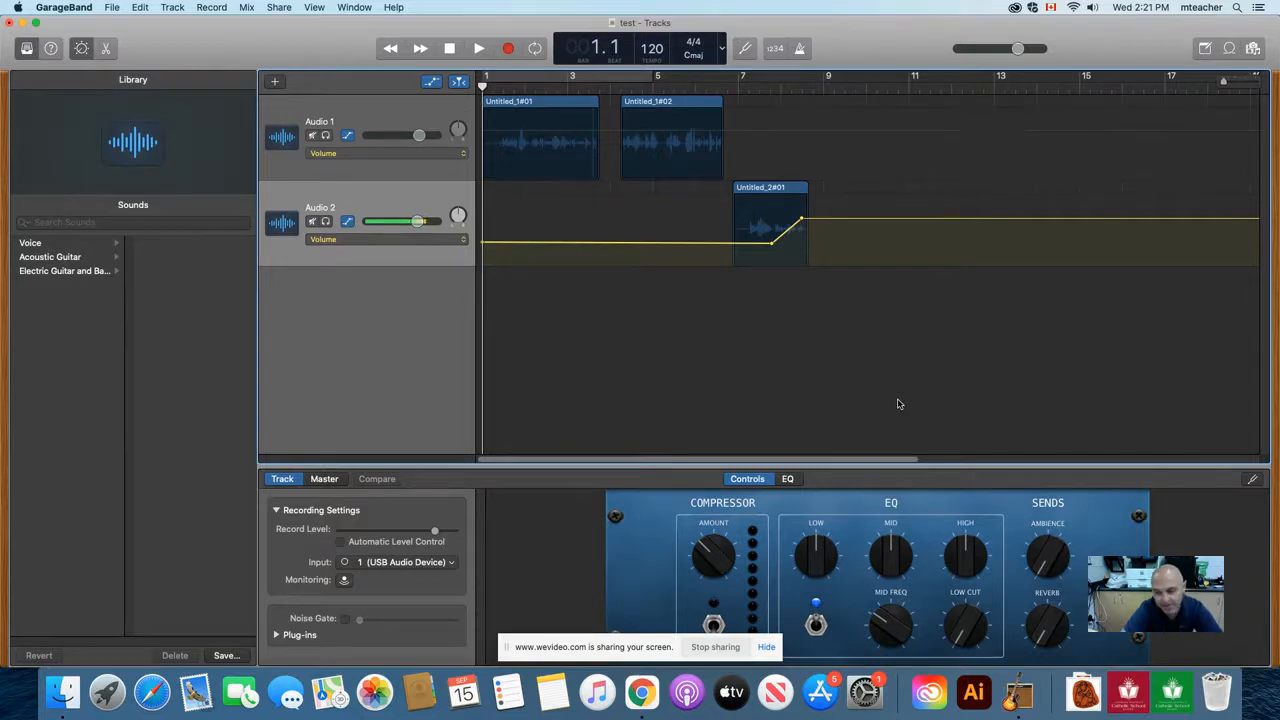
# Step: Minimize the project window, locate the saved "test" project on the Desktop and preview the exported MP3 there
pyautogui.click(23, 22)
pyautogui.click(26, 37)
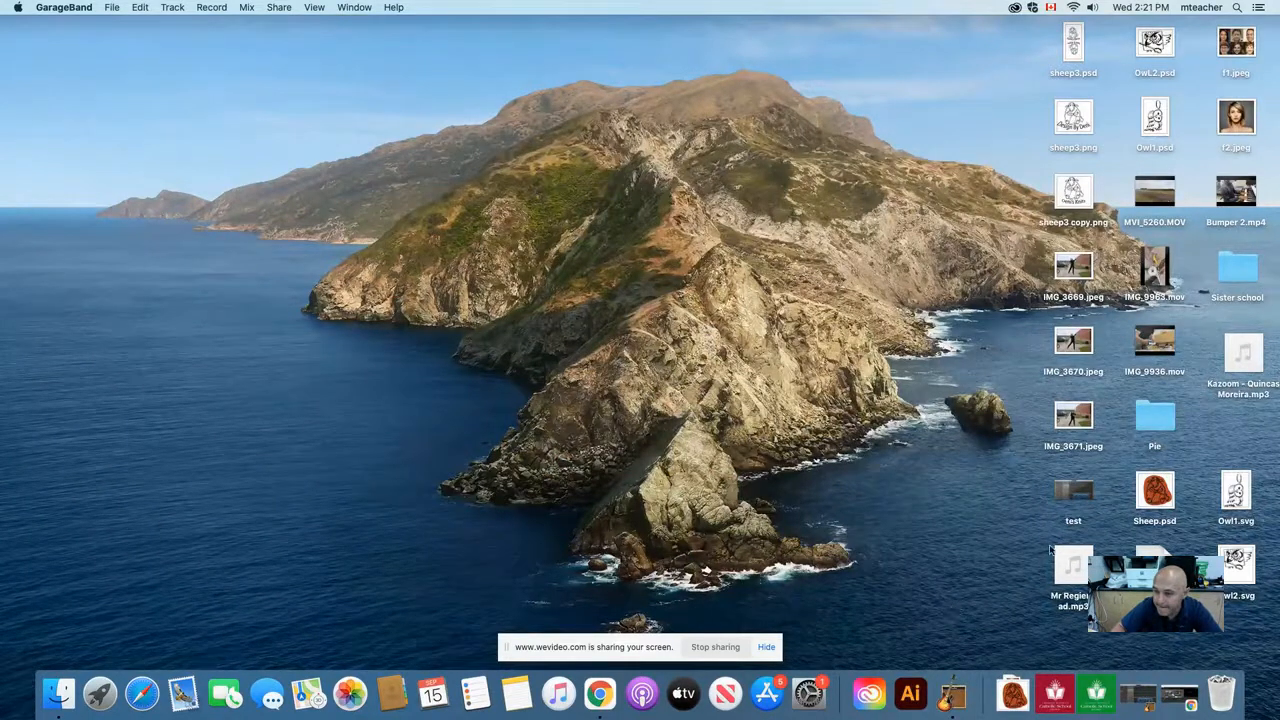
pyautogui.click(1061, 494)
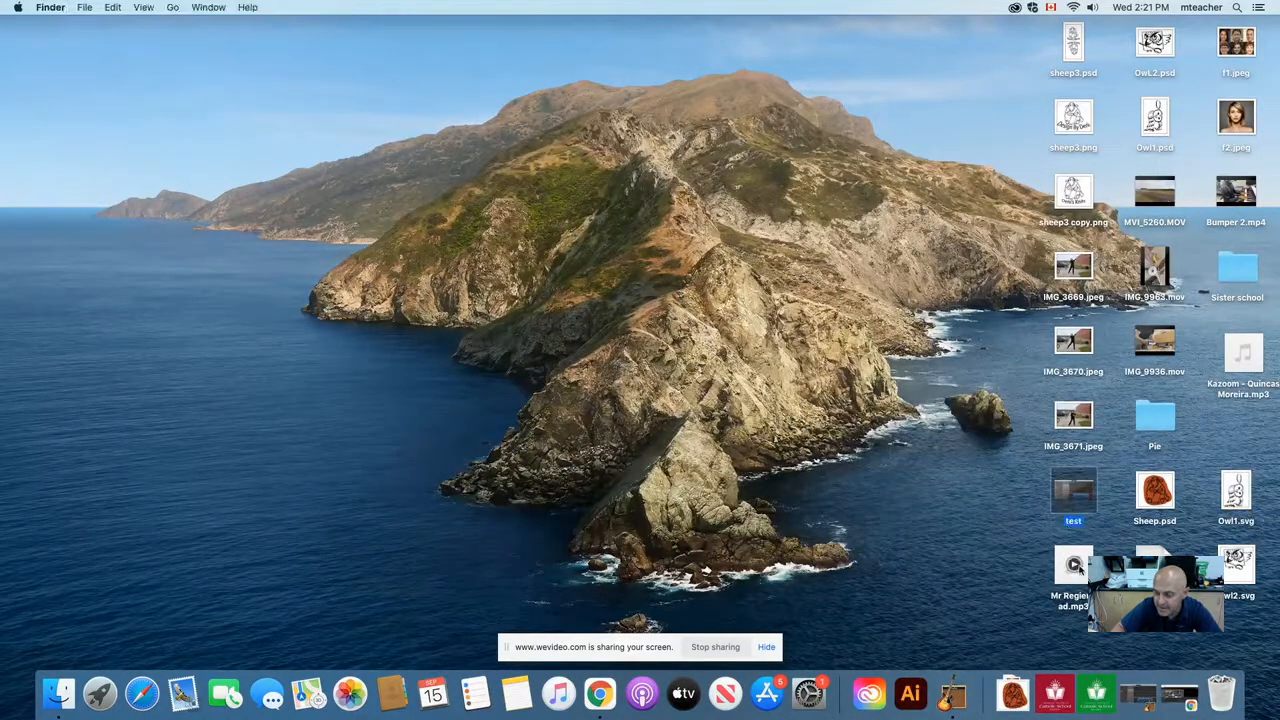
pyautogui.click(1073, 565)
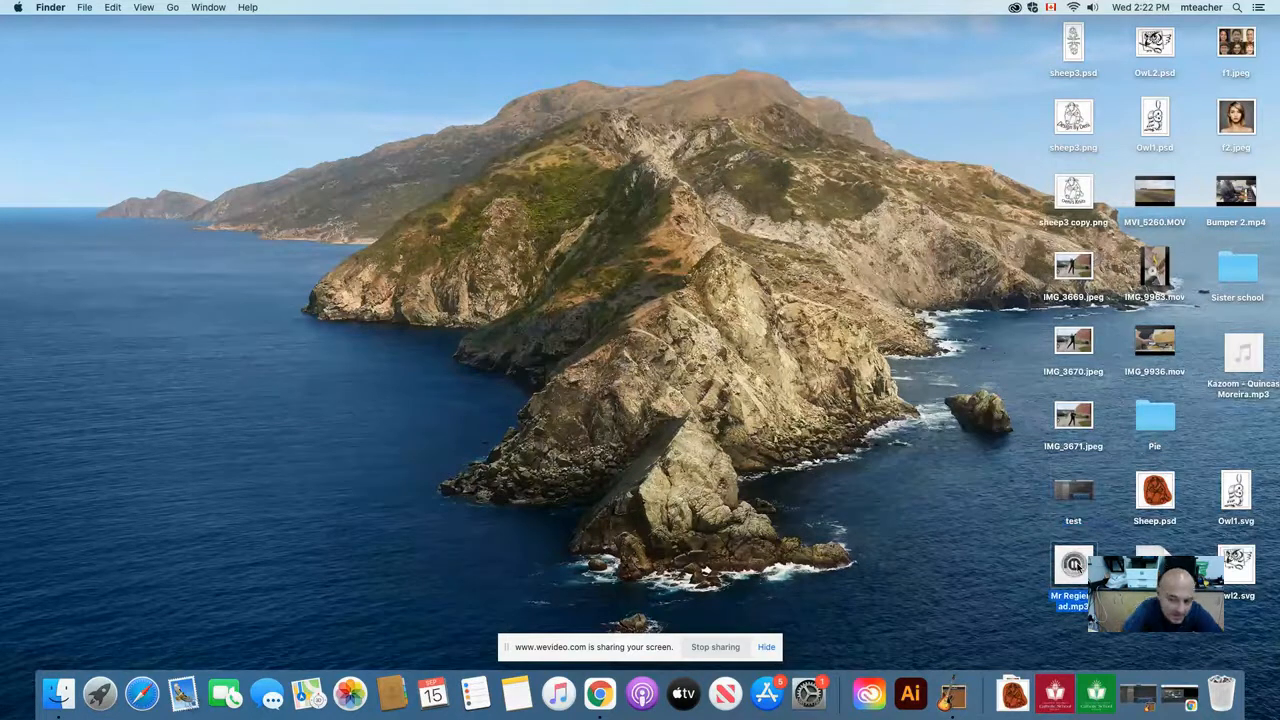
pyautogui.click(1077, 567)
pyautogui.click(1075, 565)
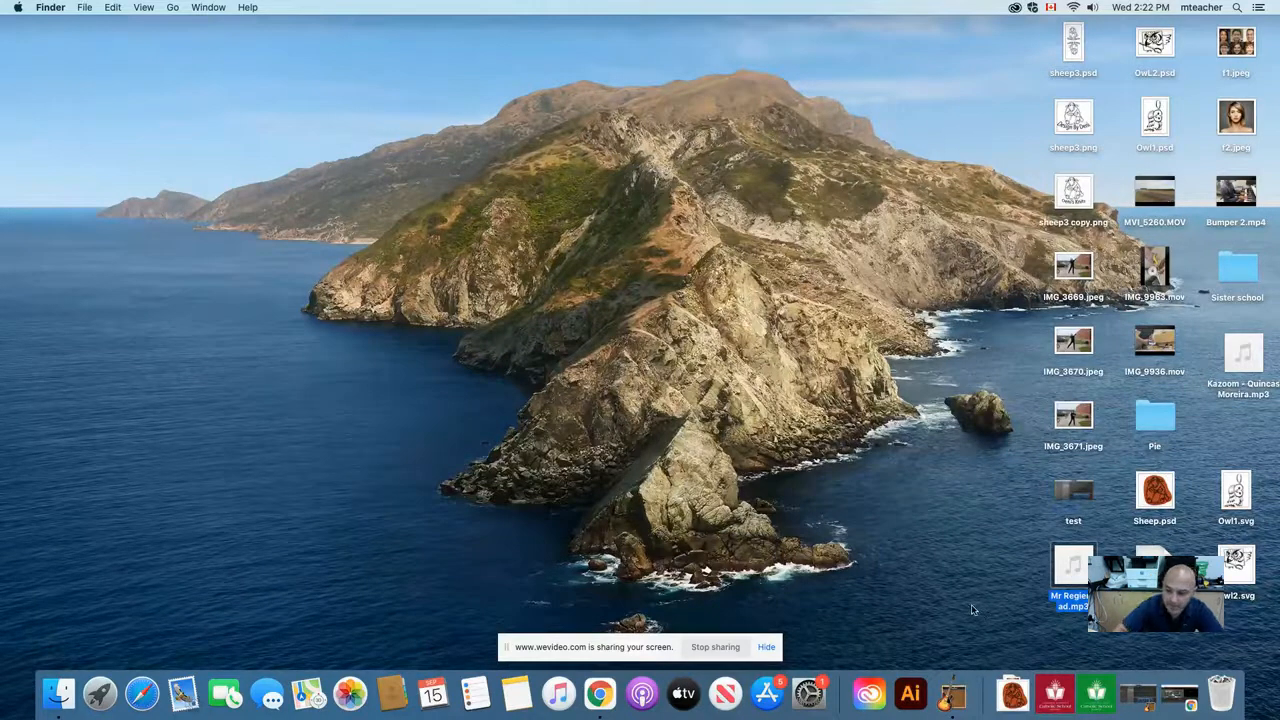
# Step: Switch to Chrome
pyautogui.click(601, 697)
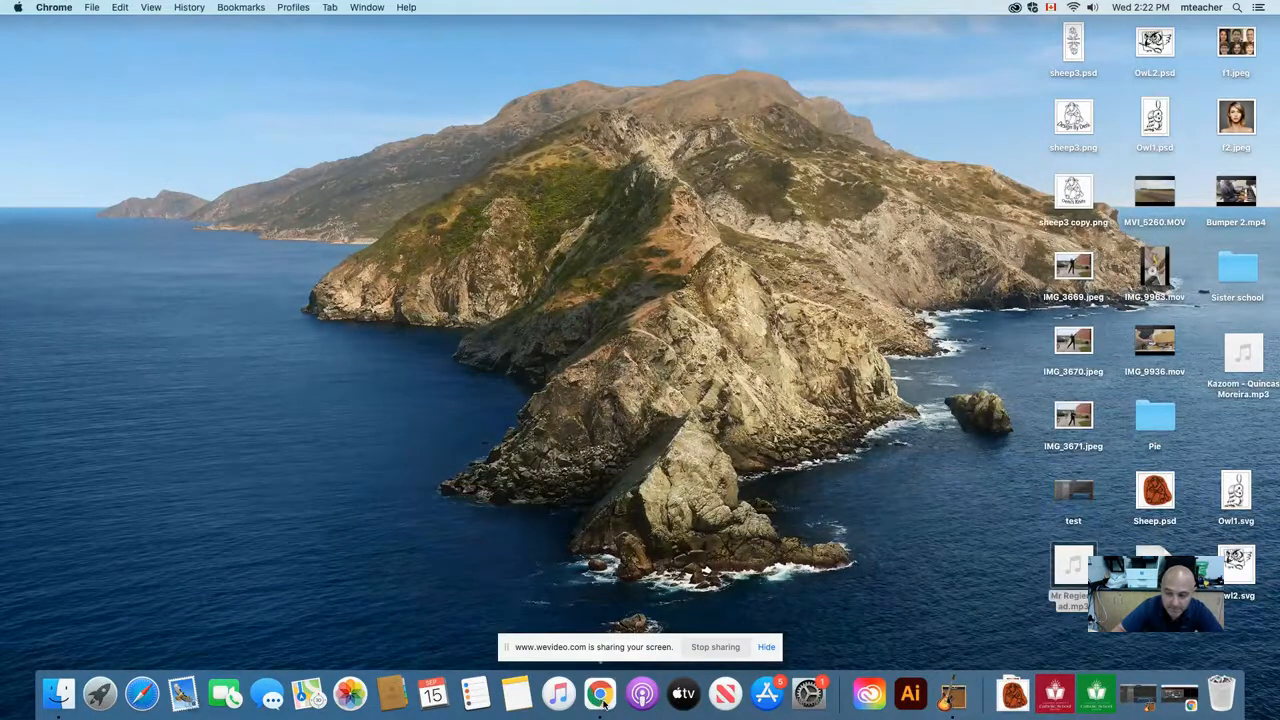